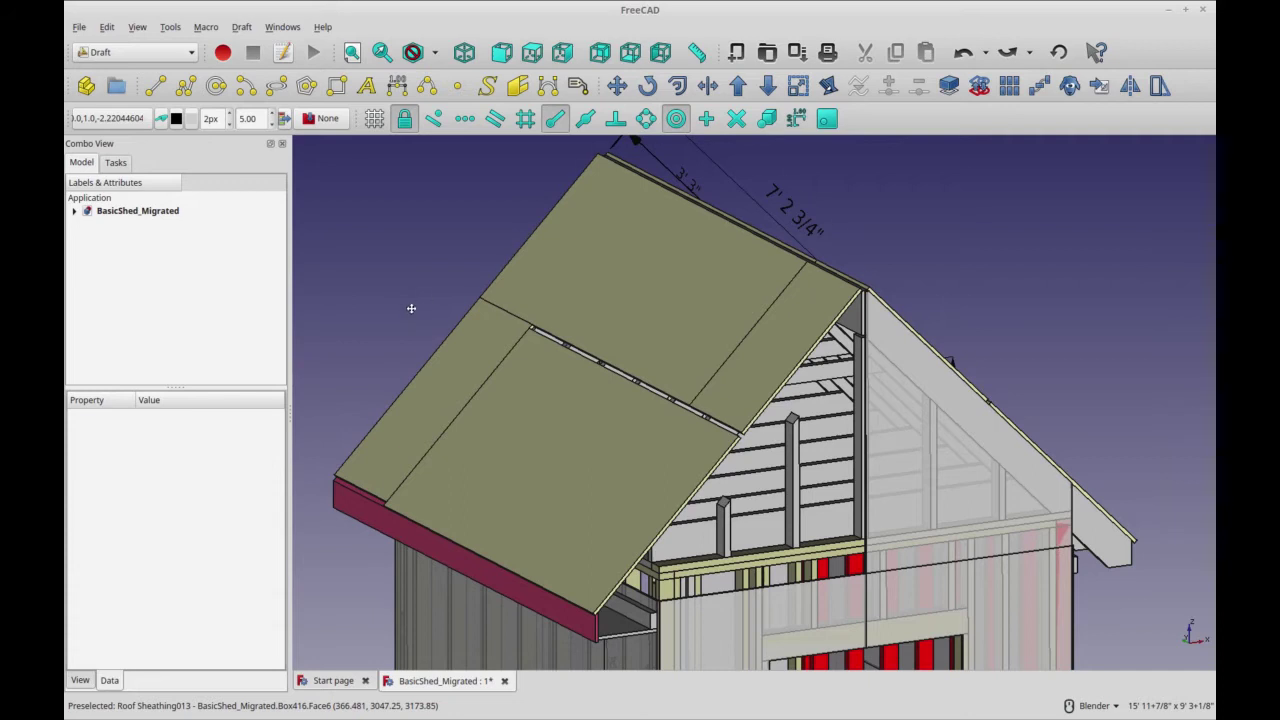
Draft Move Roof Sheathing013 from its lower corner down onto the fascia corner
middle_click_drag(411, 303, 434, 294, "shift")
left_click(466, 357)
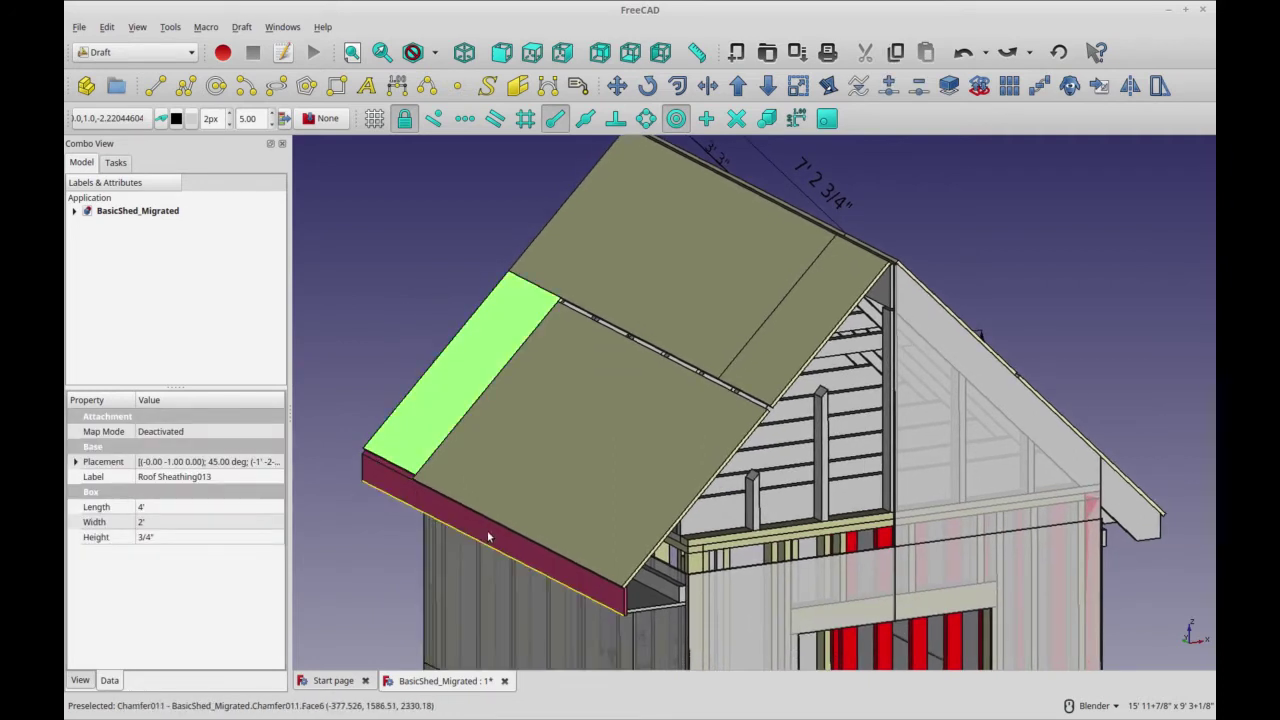
middle_click_drag(495, 528, 820, 515)
middle_click_drag(938, 529, 883, 423)
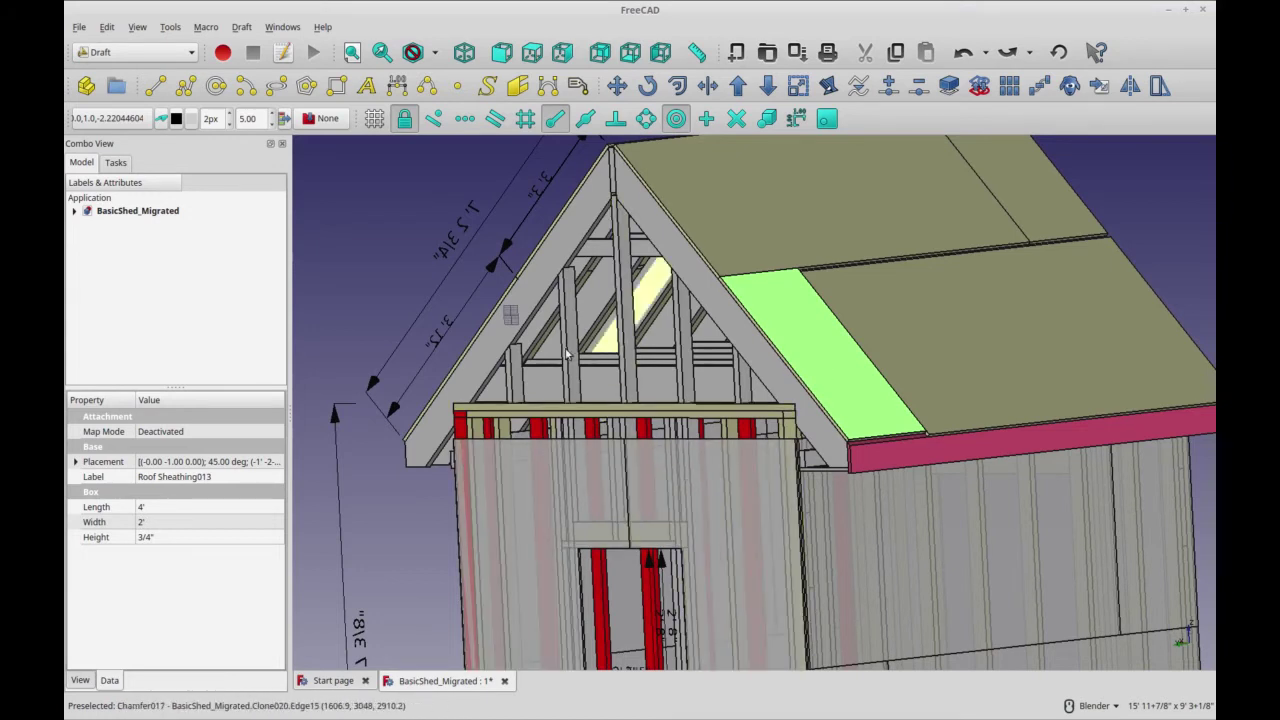
scroll(955, 458, "up", 2)
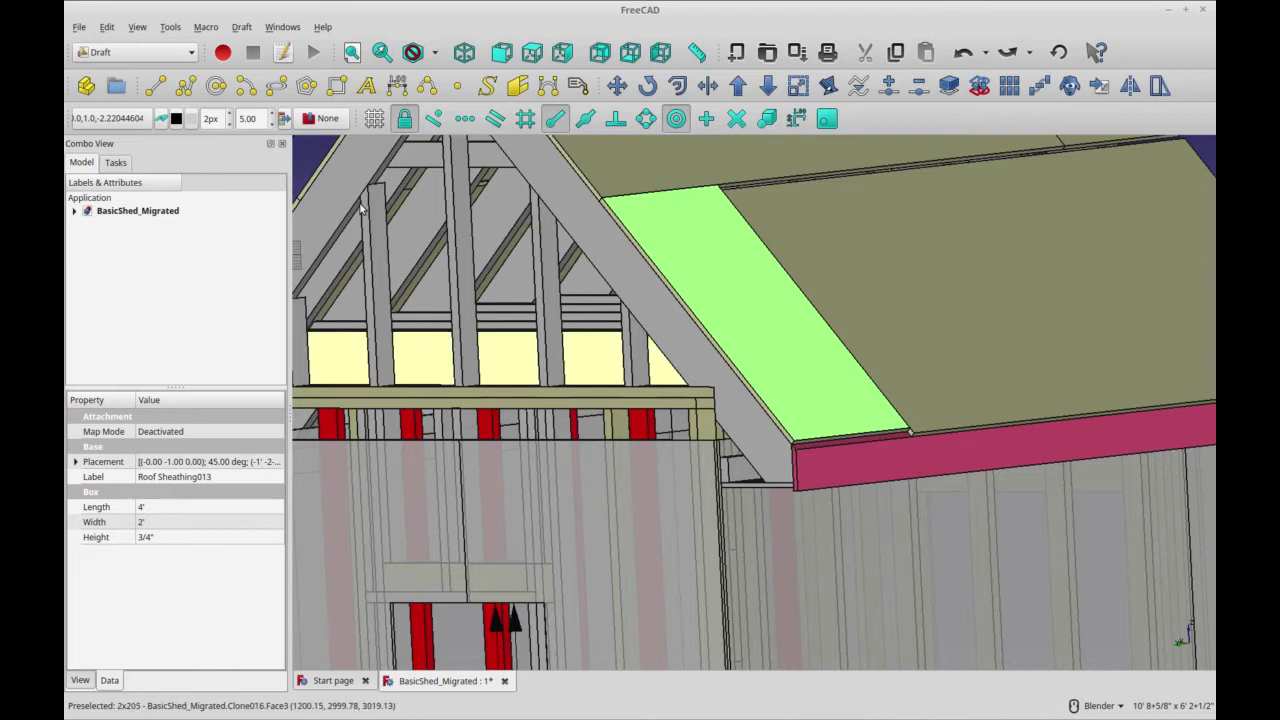
left_click(616, 88)
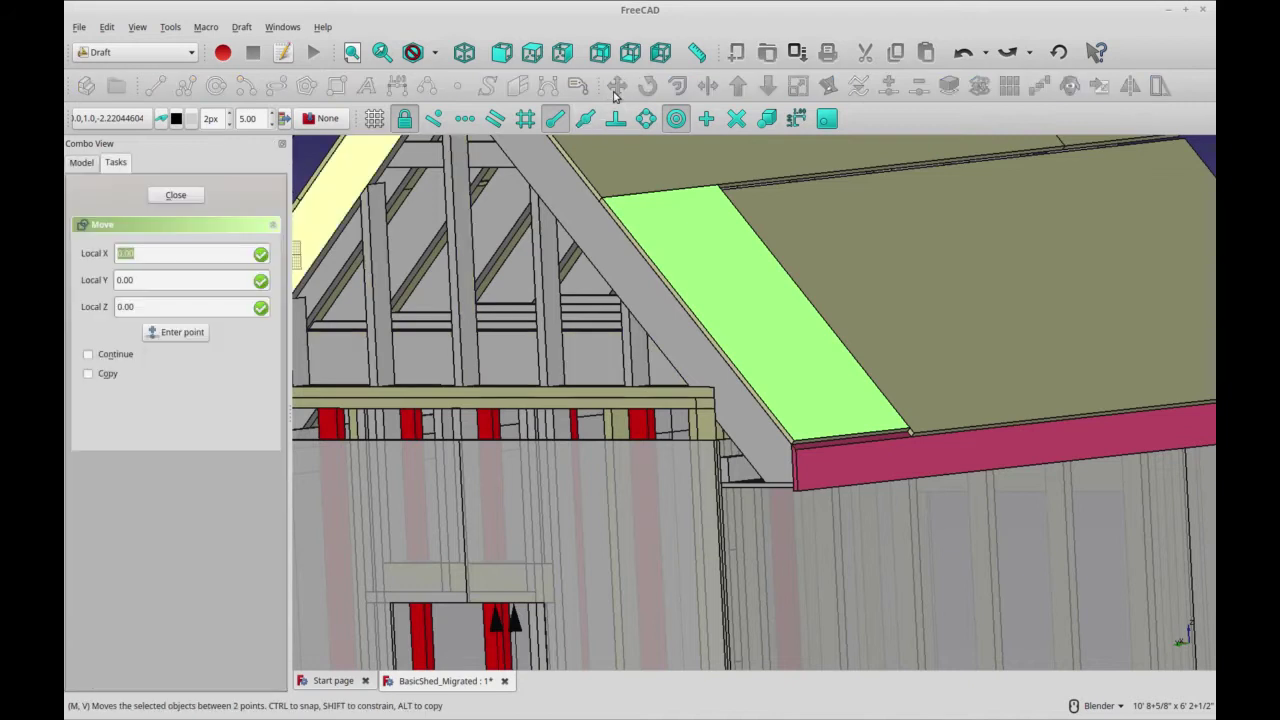
left_click(781, 432)
left_click(795, 452)
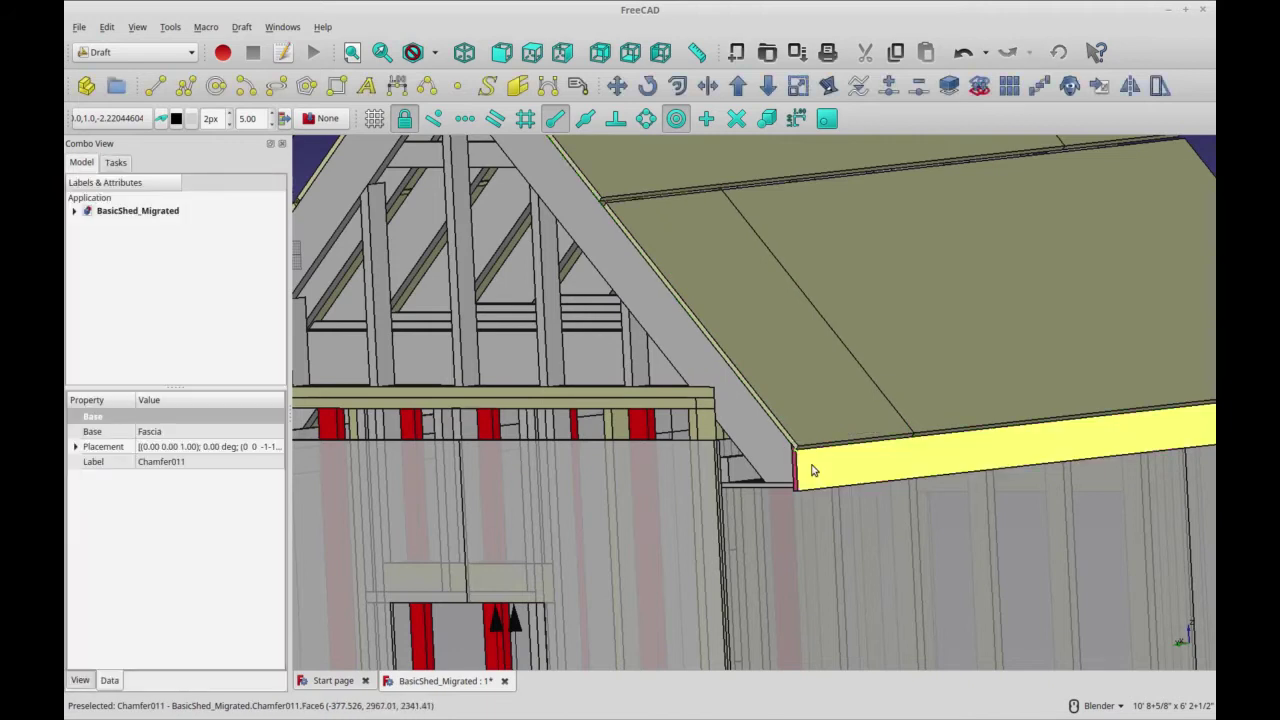
scroll(800, 450, "down", 5)
Orbit to the gable end and locate the selected roof panel in the model tree
middle_click_drag(1014, 449, 945, 343)
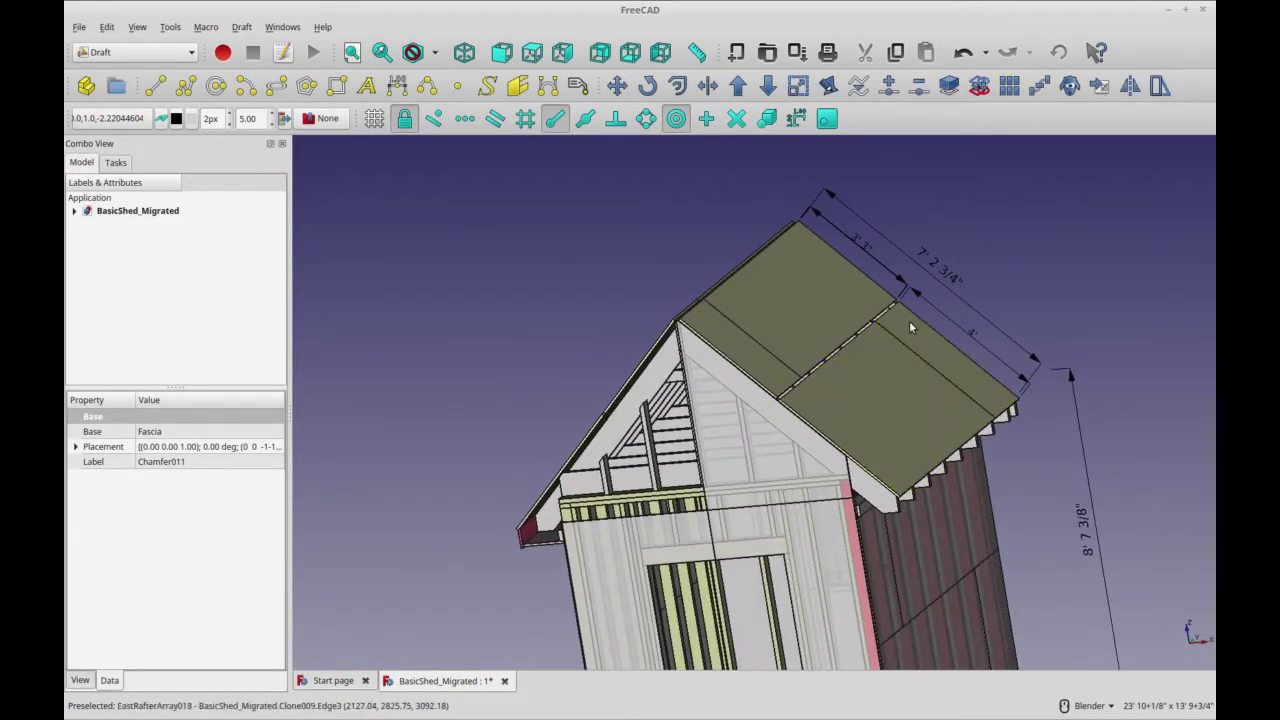
middle_click_drag(706, 436, 675, 403)
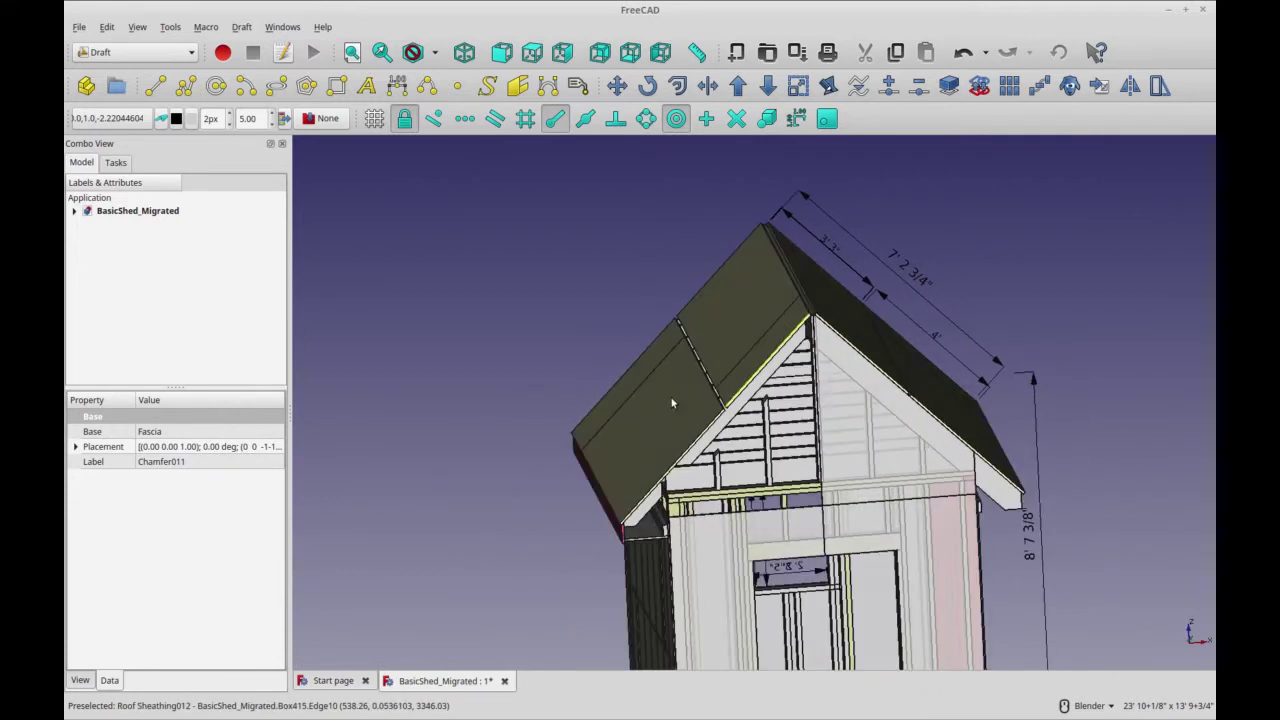
right_click(737, 333)
right_click(964, 406)
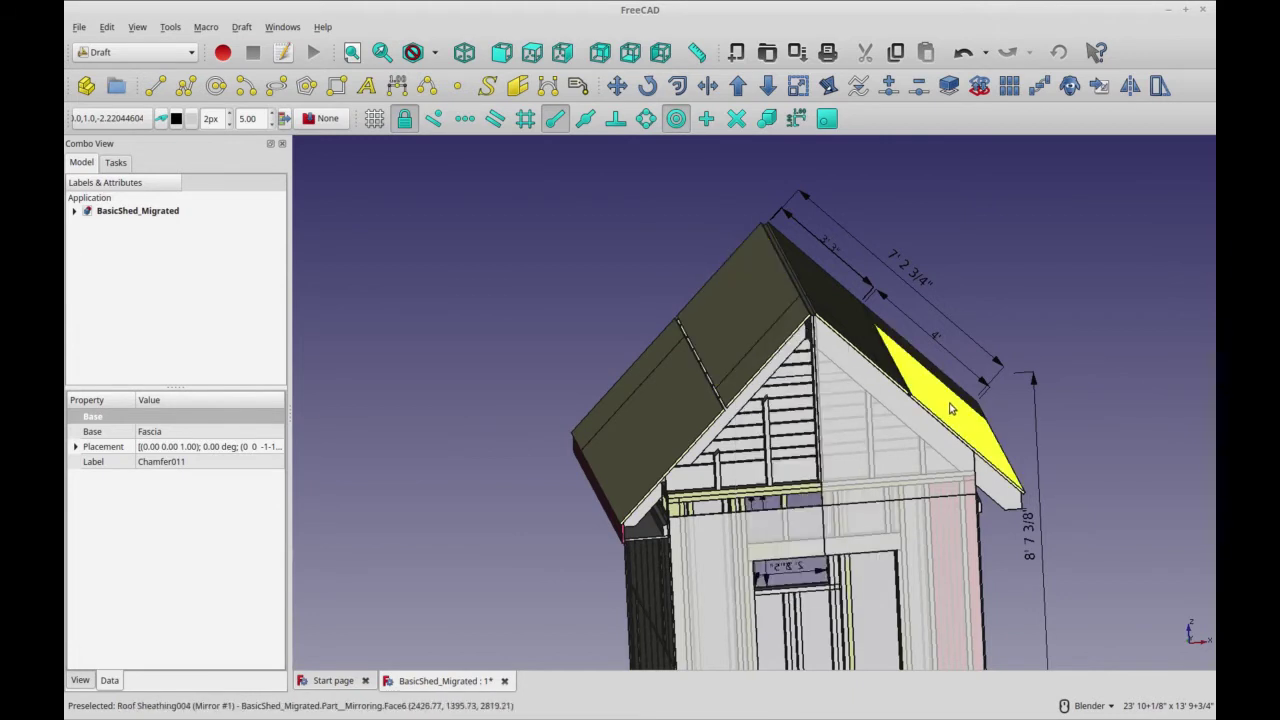
right_click(950, 403)
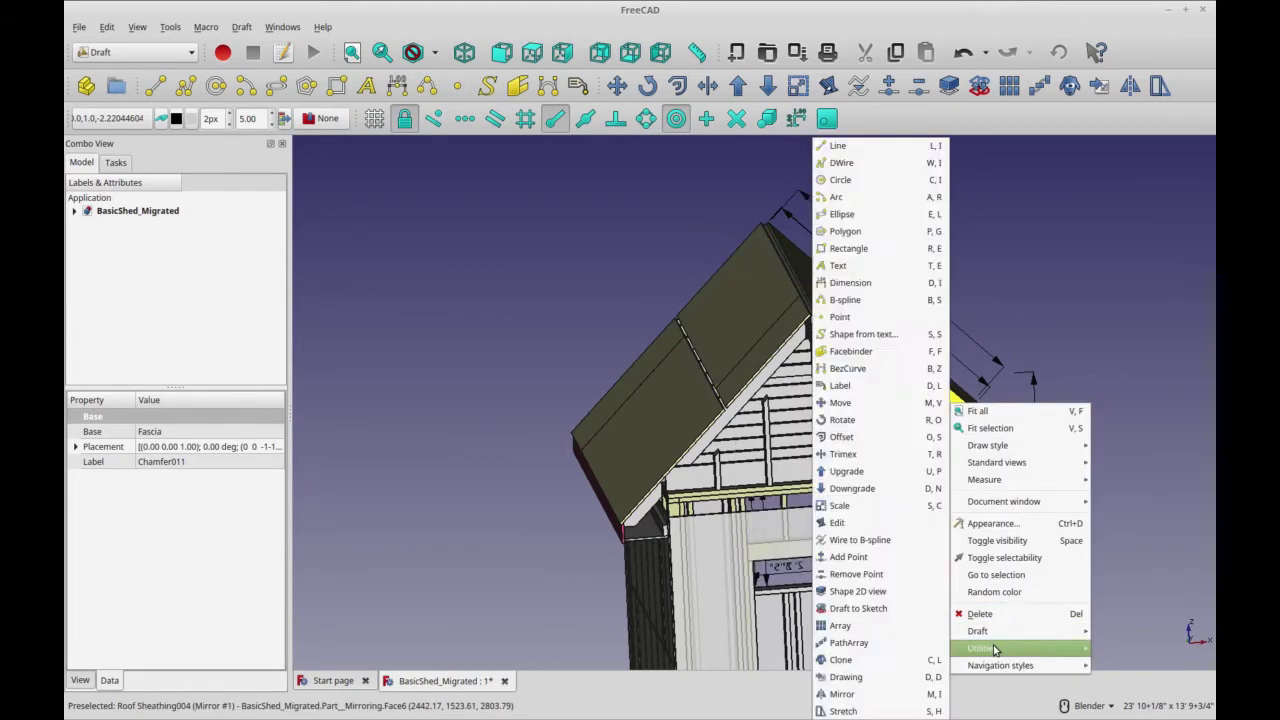
mouse_move(996, 638)
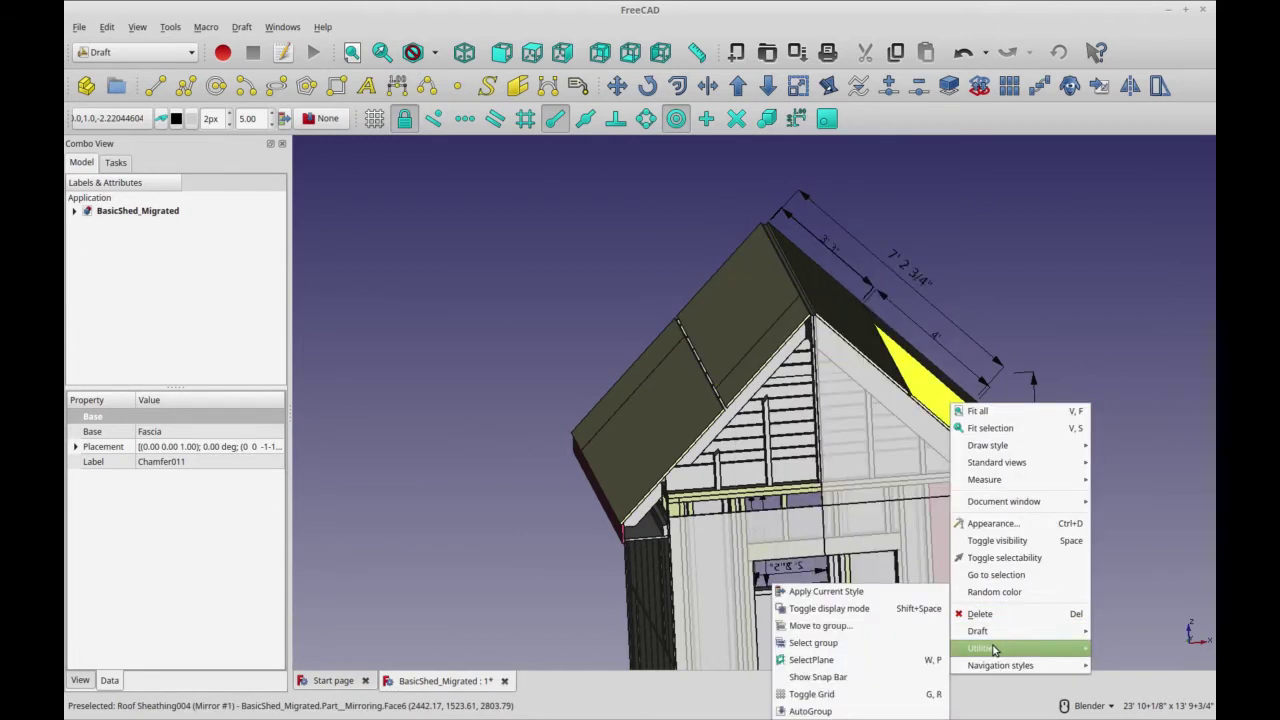
left_click(1004, 576)
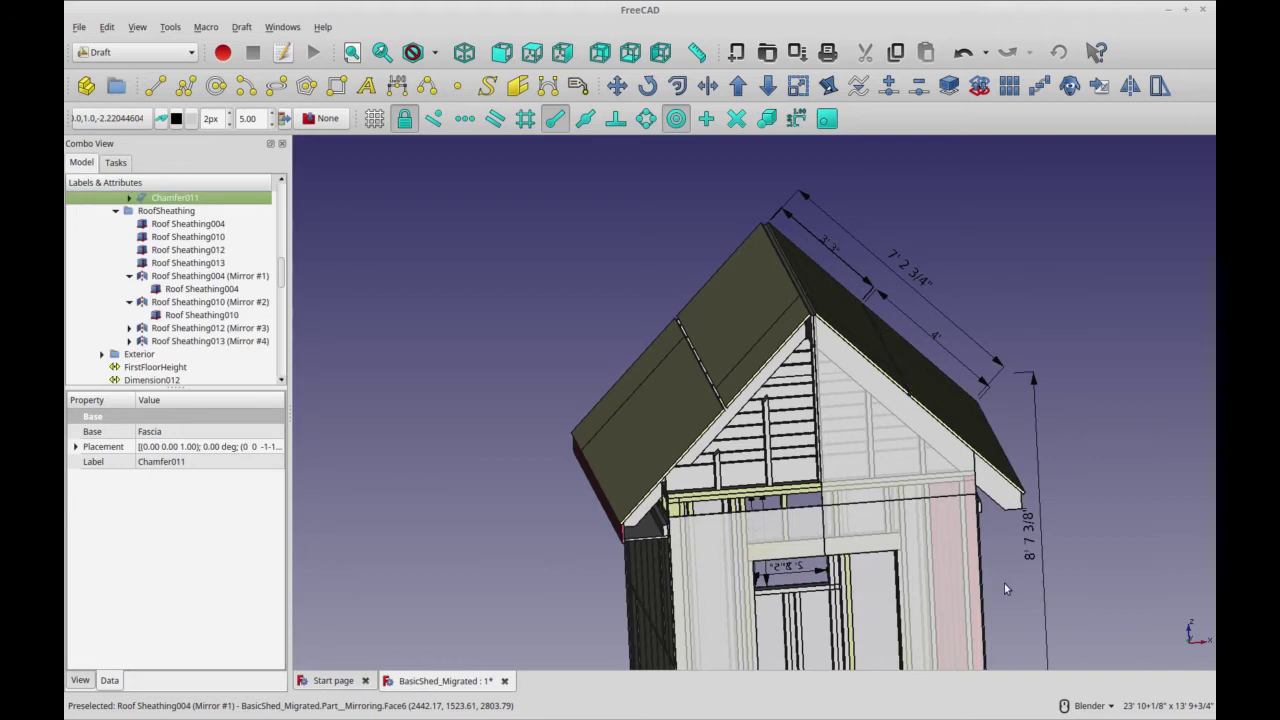
Browse the RoofSheathing group, highlighting Roof Sheathing004 and its mirrored copy
left_click(198, 213)
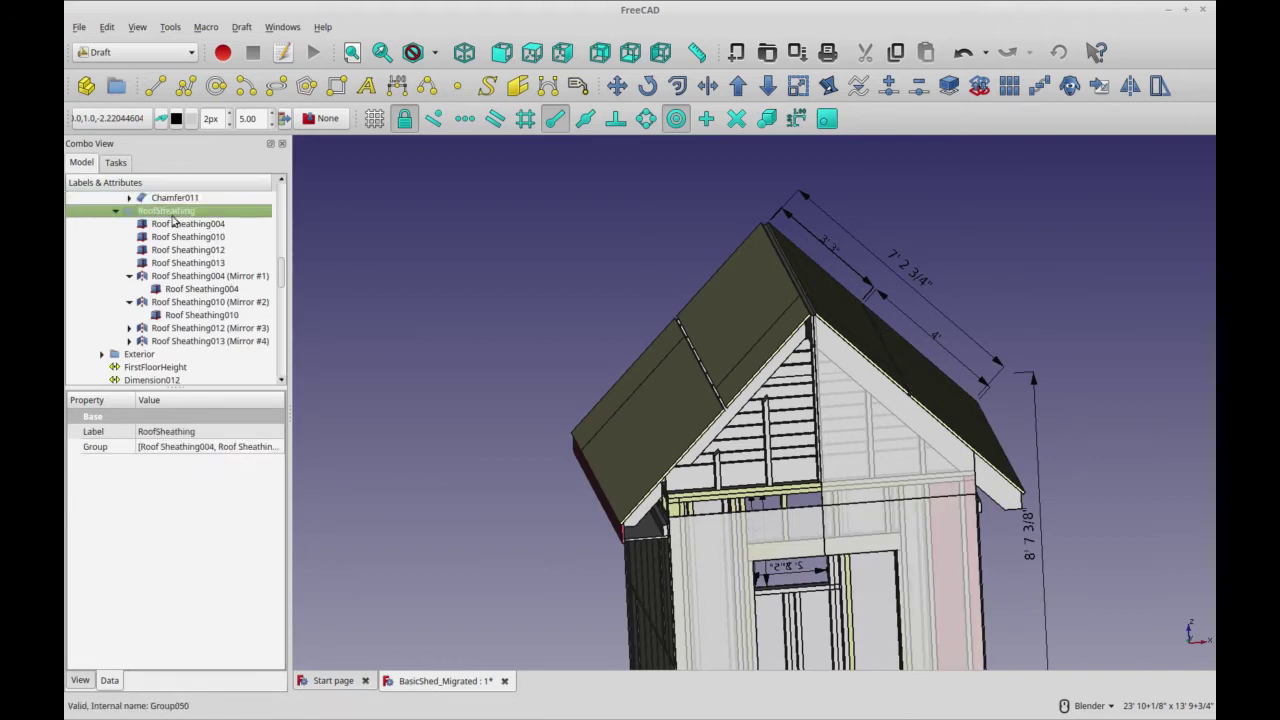
left_click(194, 289)
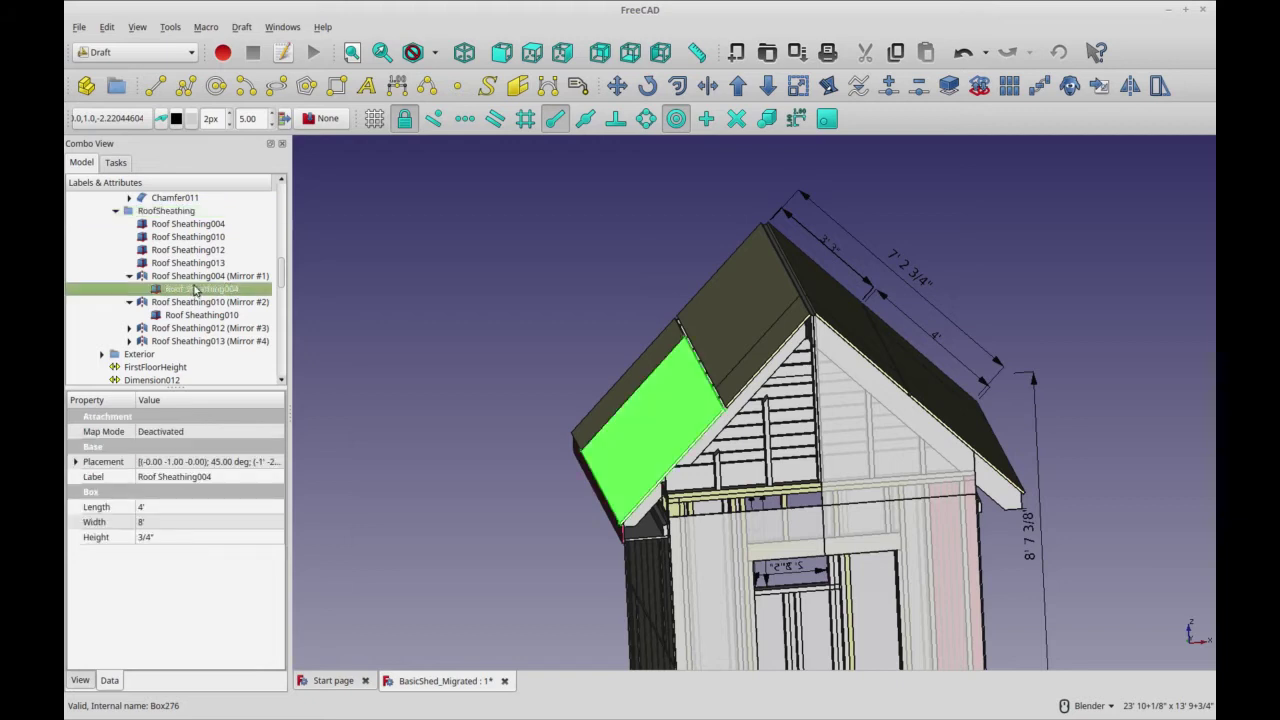
left_click(197, 278)
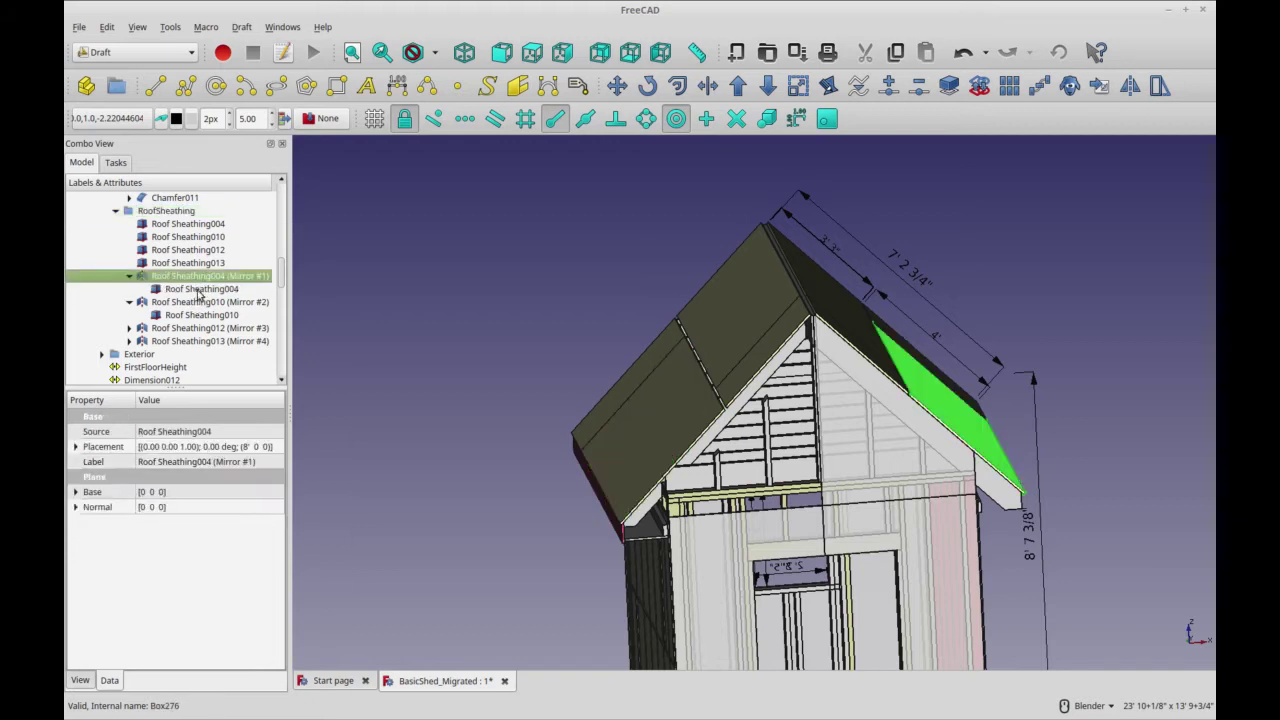
left_click(198, 289)
Select the upper panels Roof Sheathing010 and Roof Sheathing012 together
middle_click_drag(865, 590, 766, 329)
left_click(772, 342)
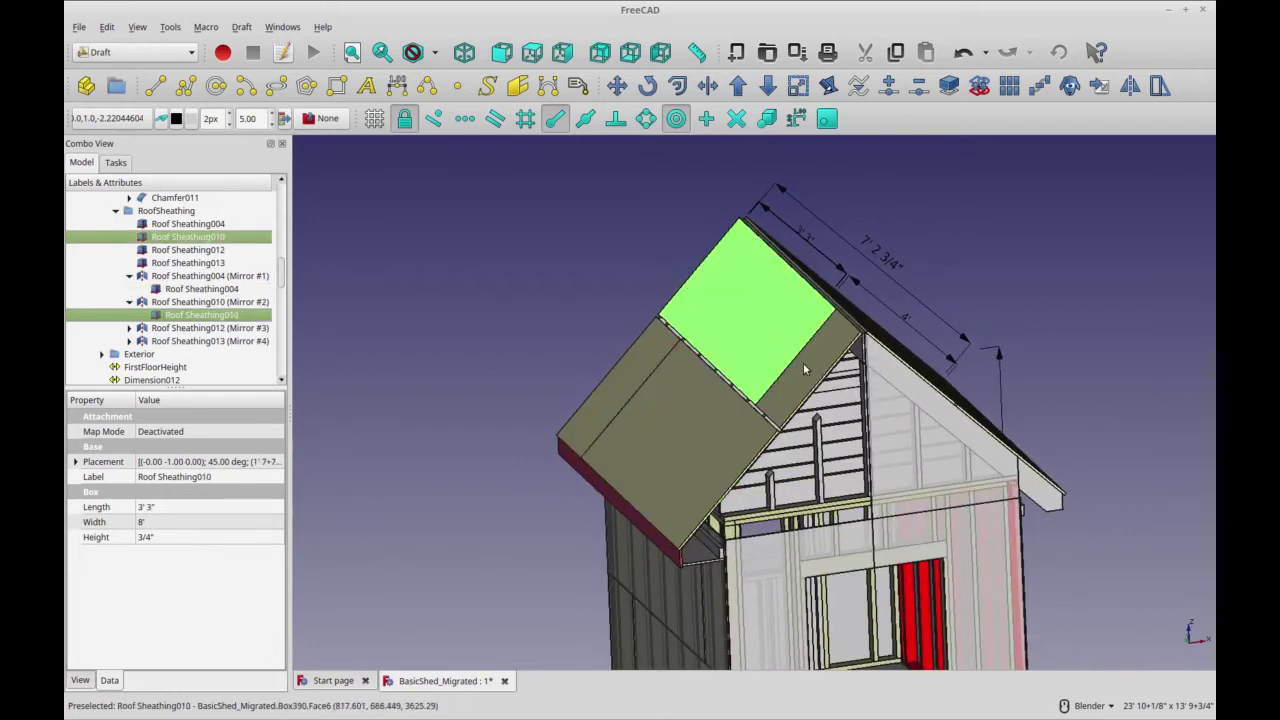
left_click(805, 369, "ctrl")
scroll(805, 369, "up", 2)
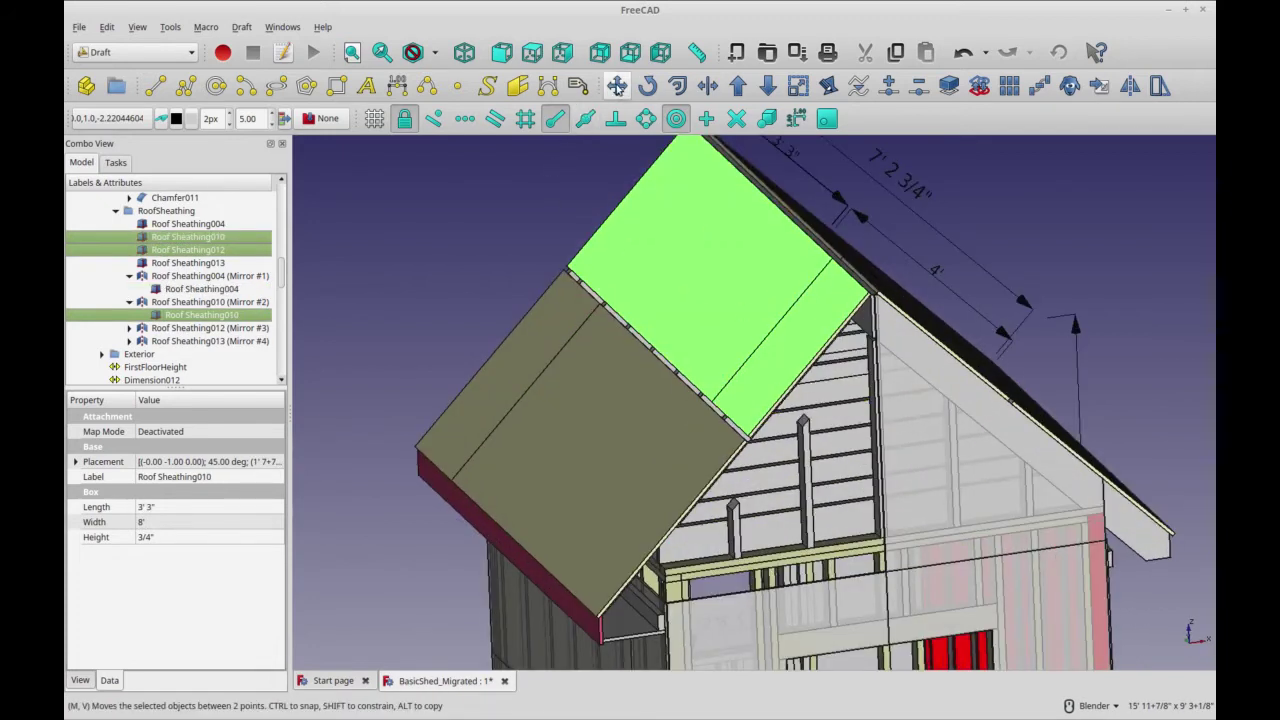
Draft Move Roof Sheathing010 and 012 down onto the lower sheathing's edge and check the slope
left_click(617, 86)
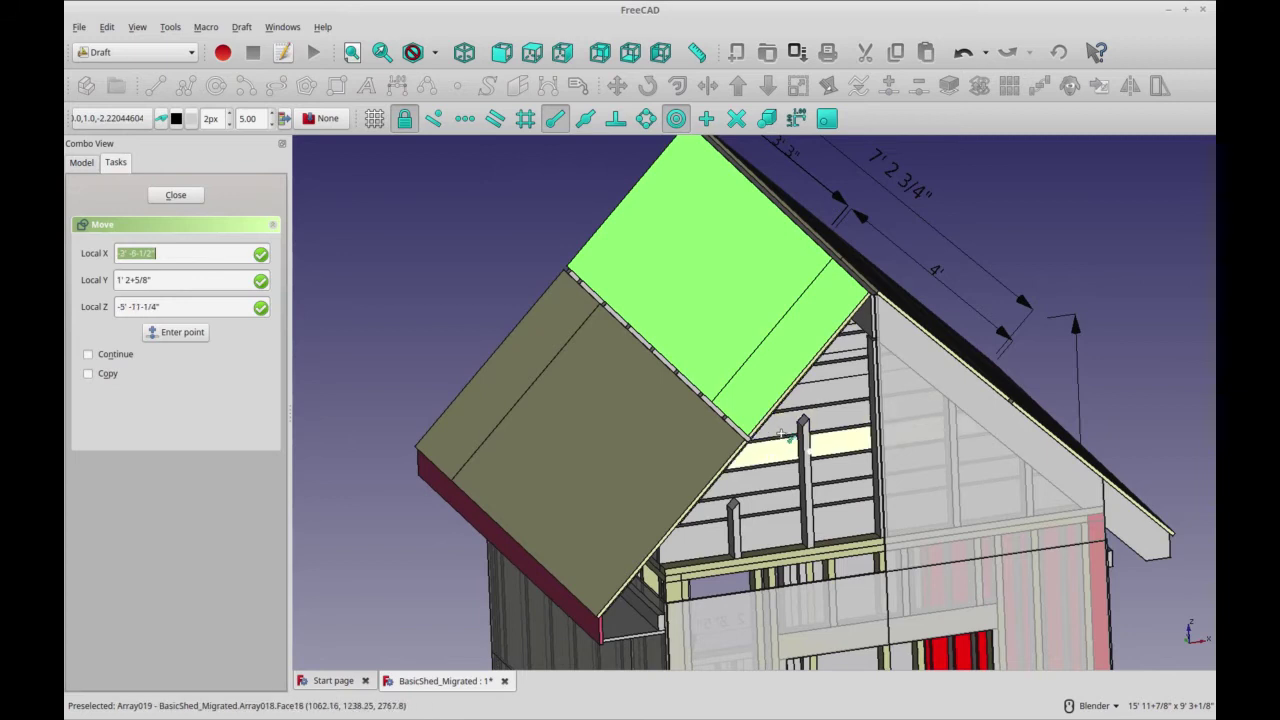
scroll(781, 433, "up", 2)
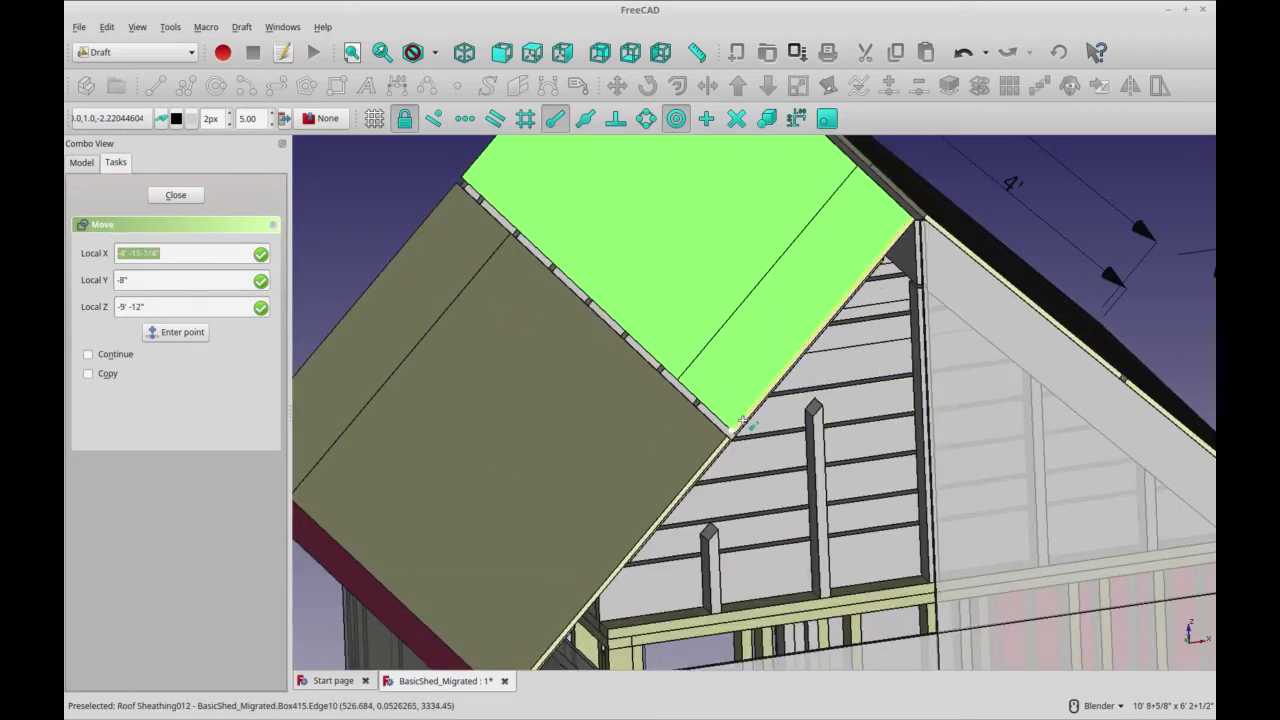
left_click(742, 421)
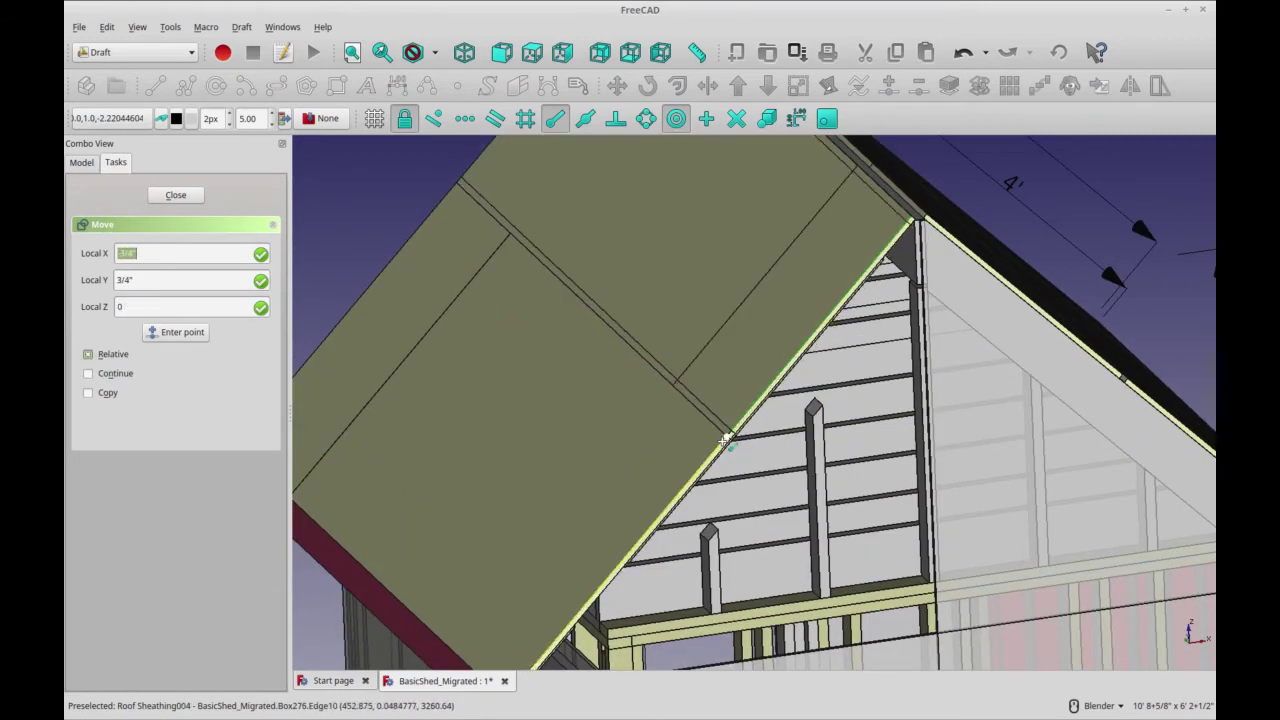
left_click(724, 440)
scroll(726, 445, "down", 3)
middle_click_drag(745, 468, 846, 563)
scroll(800, 497, "up", 5)
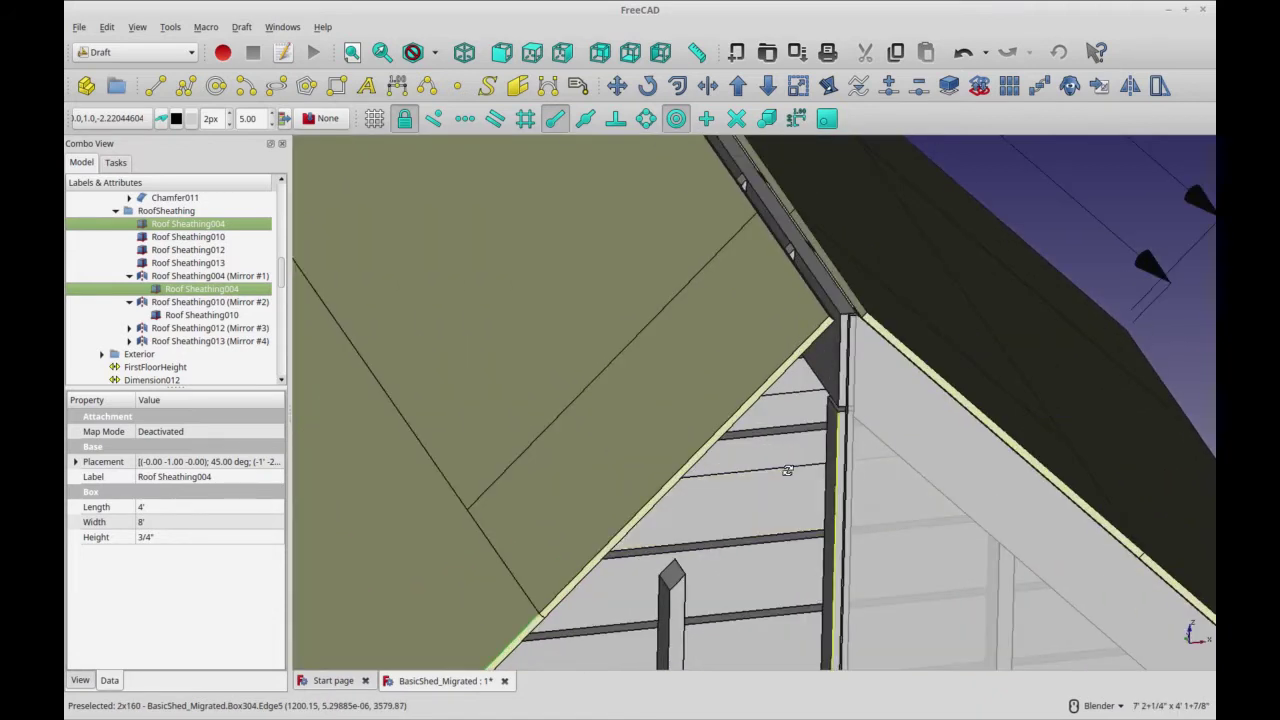
scroll(766, 463, "down", 3)
middle_click_drag(766, 463, 823, 486)
scroll(786, 486, "down", 4)
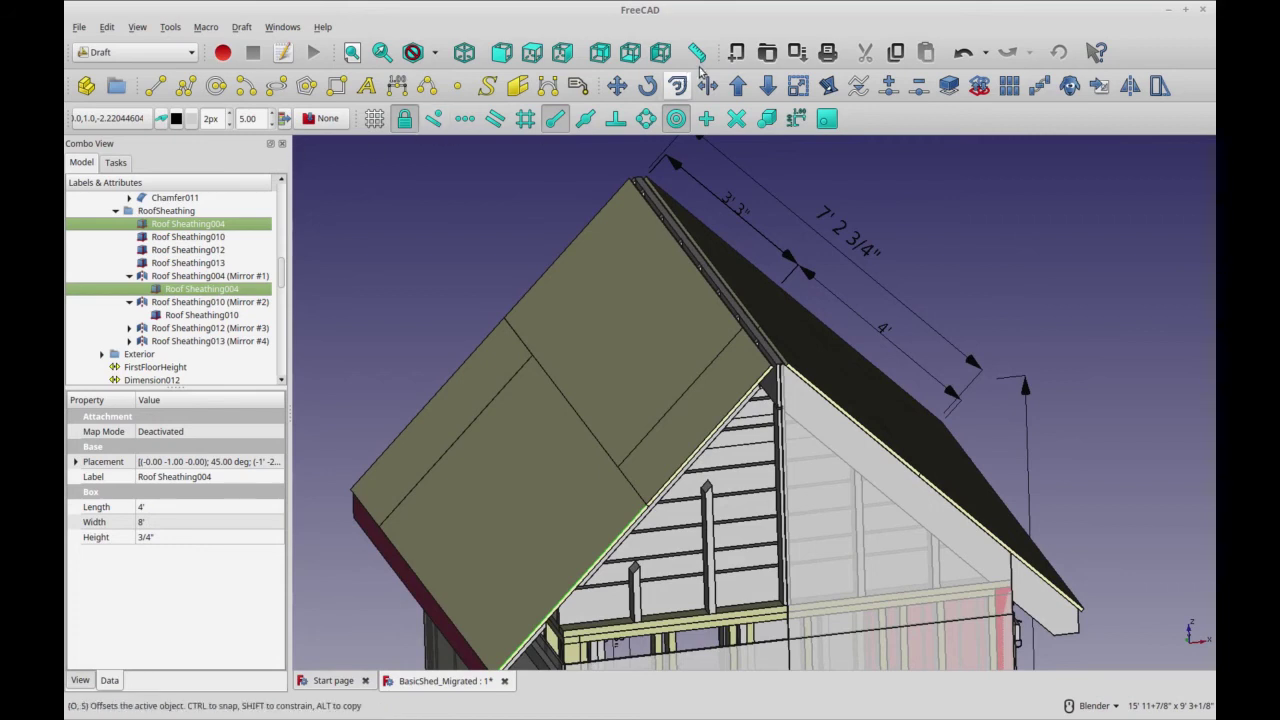
Create a new empty document and switch to the Part workbench
left_click(736, 52)
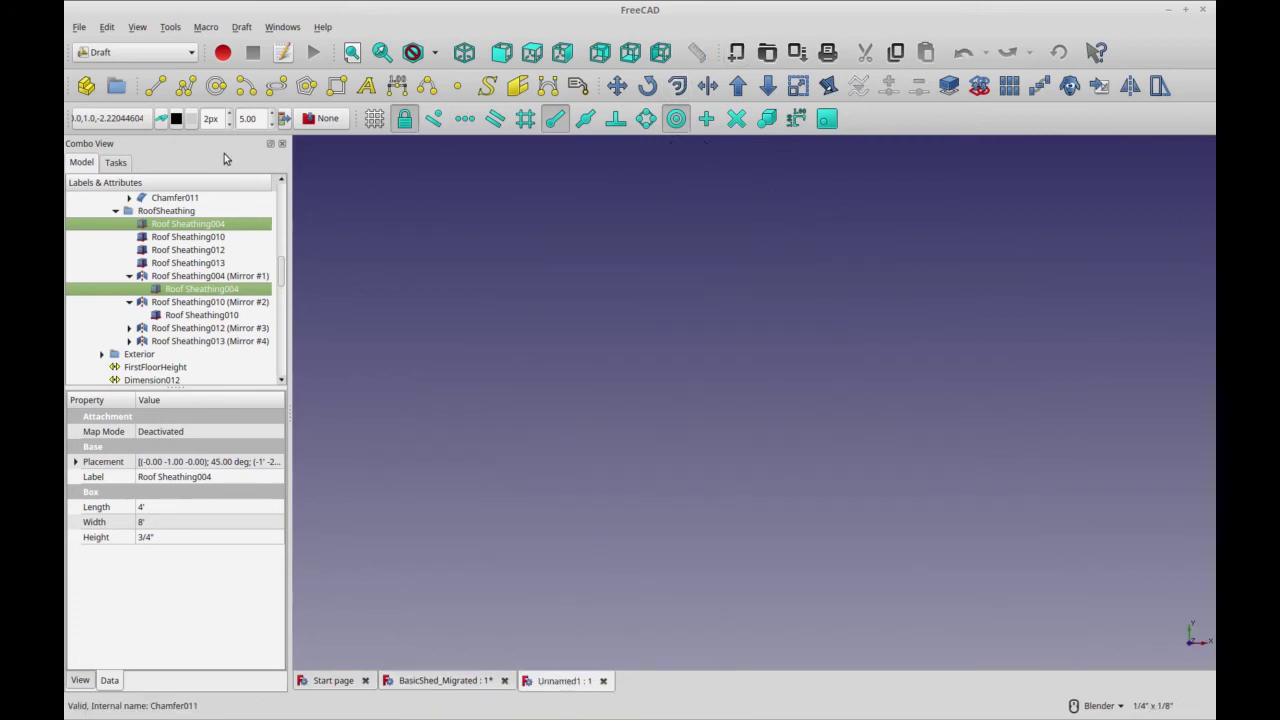
left_click(140, 52)
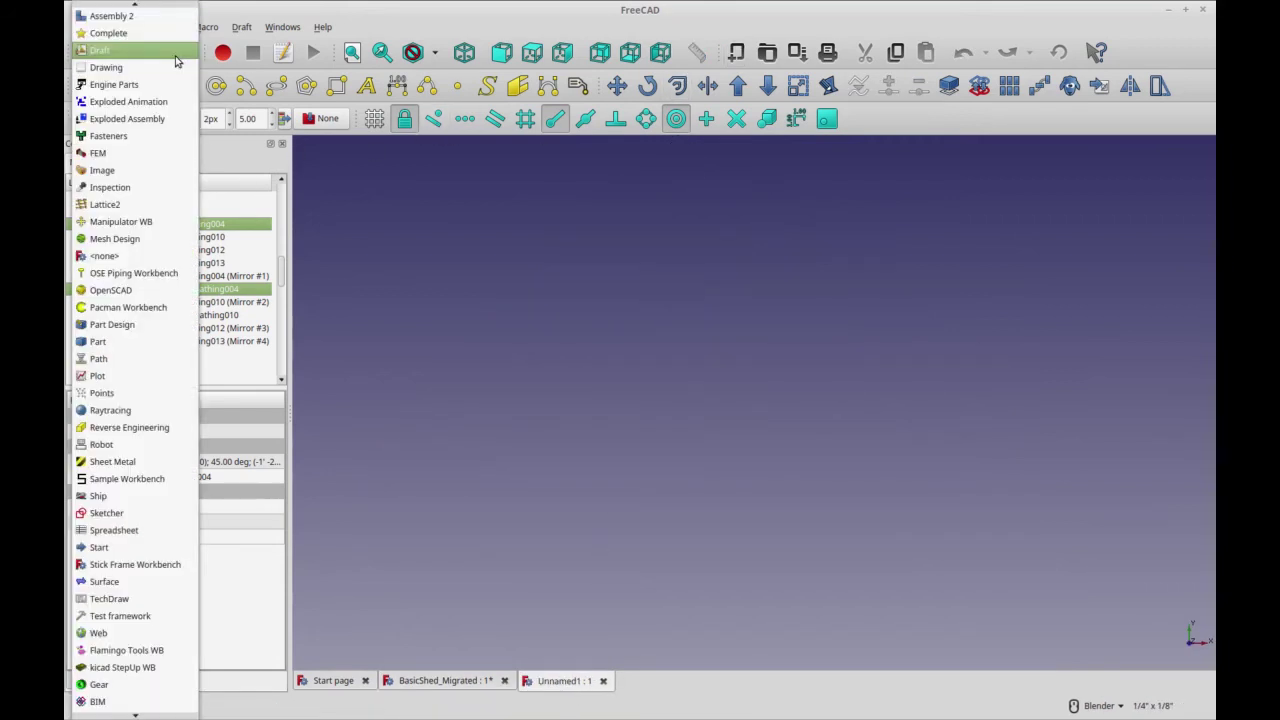
left_click(142, 345)
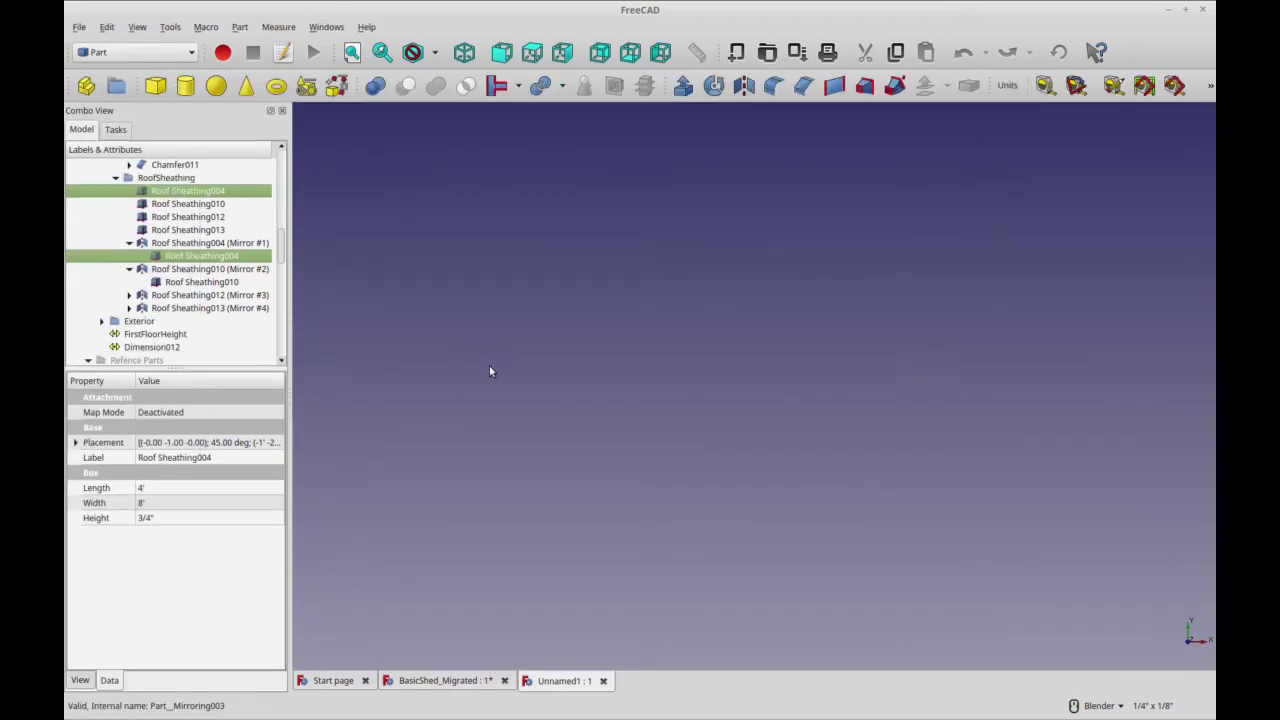
Collapse the BasicShed_Migrated tree to reveal the Cube in Unnamed1
left_click(155, 85)
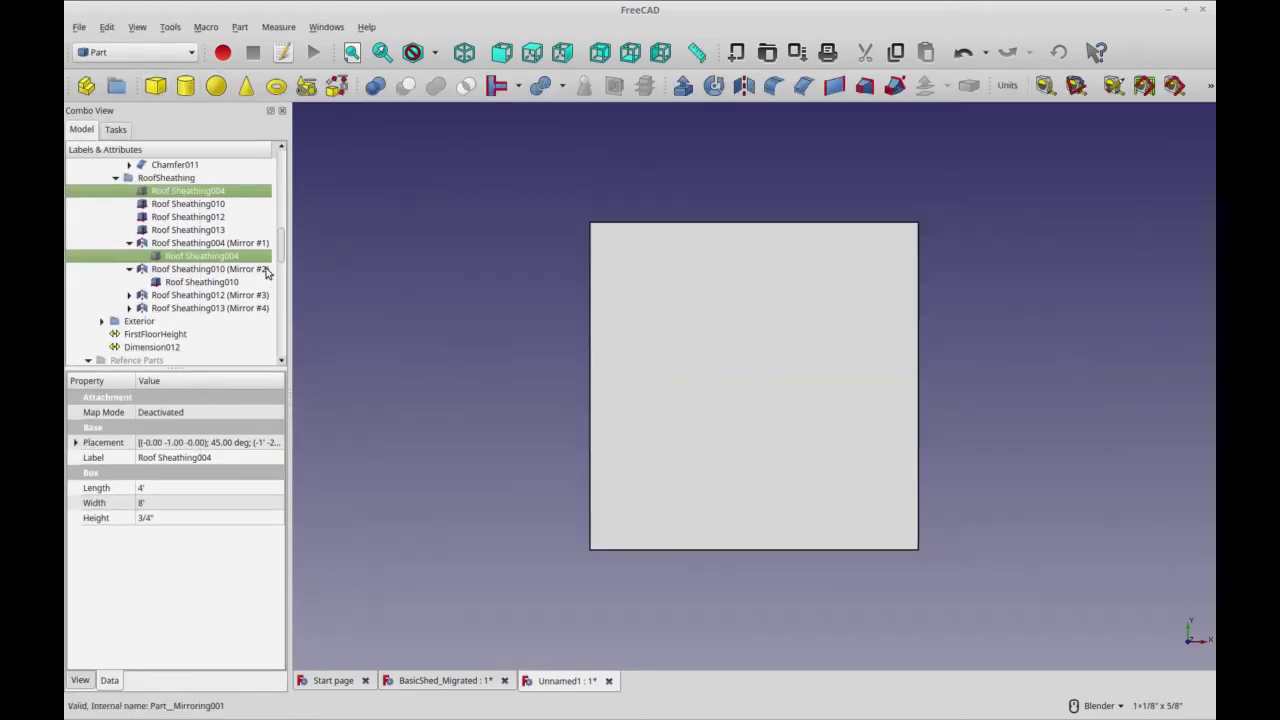
left_click_drag(283, 252, 281, 127)
left_click(75, 178)
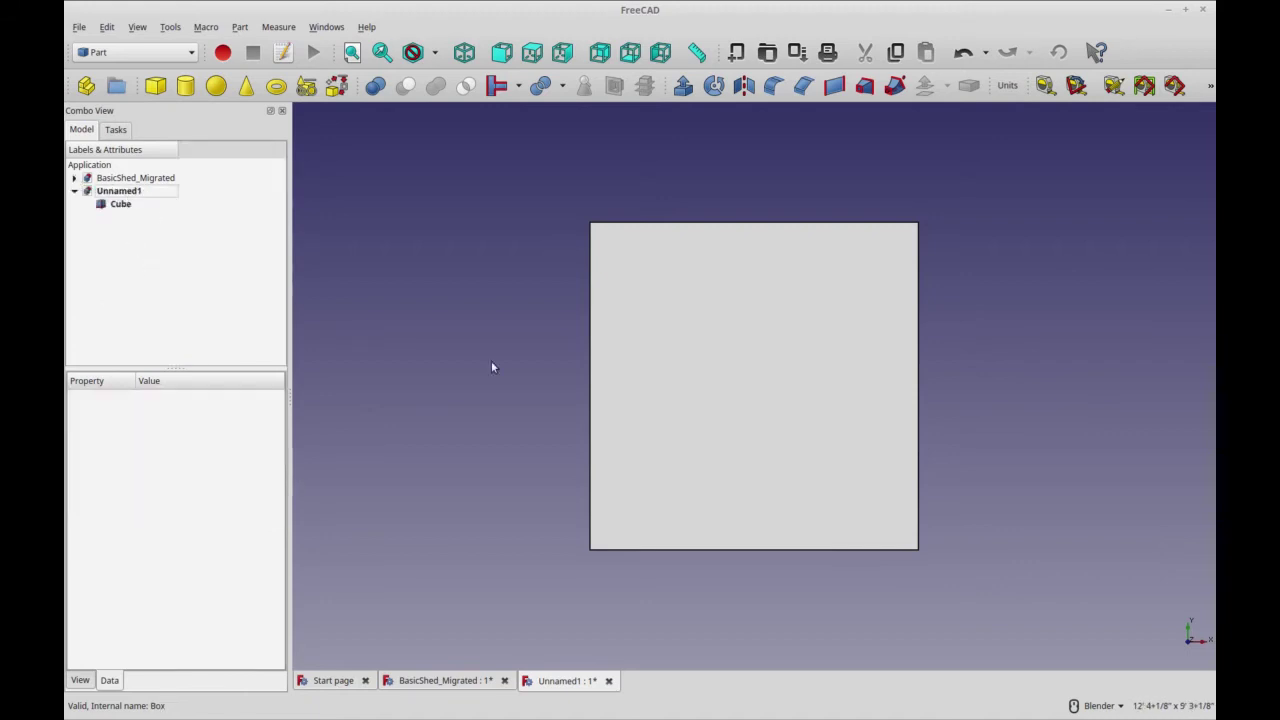
Mirror the Cube with Part Mirroring, creating Cube (Mirror #1)
middle_click_drag(491, 366, 920, 346)
left_click(845, 389)
middle_click_drag(845, 389, 360, 331)
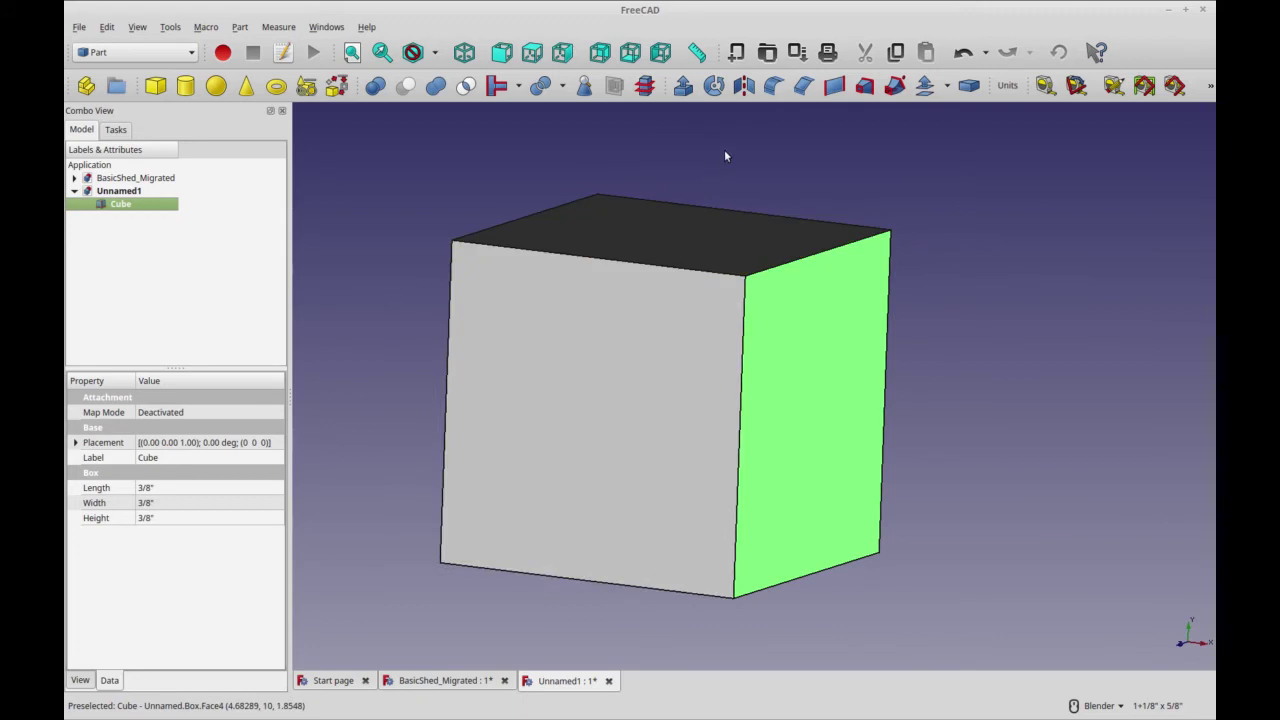
left_click(743, 86)
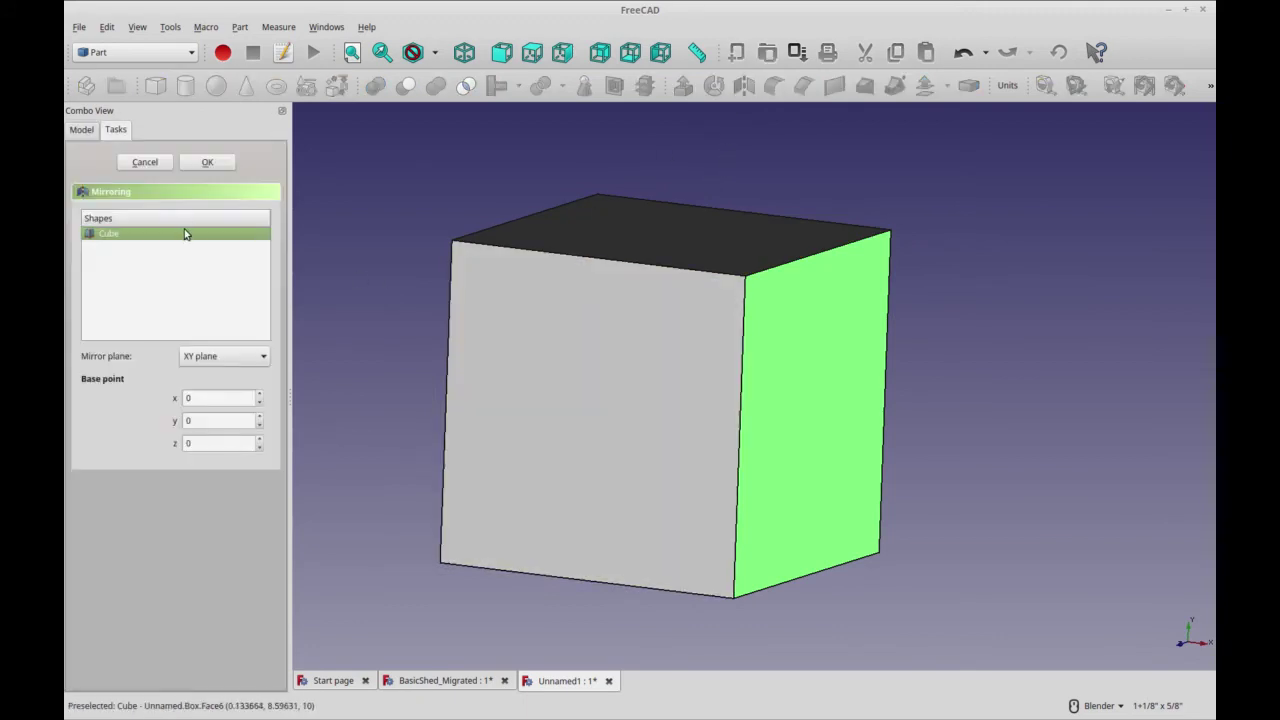
left_click(209, 163)
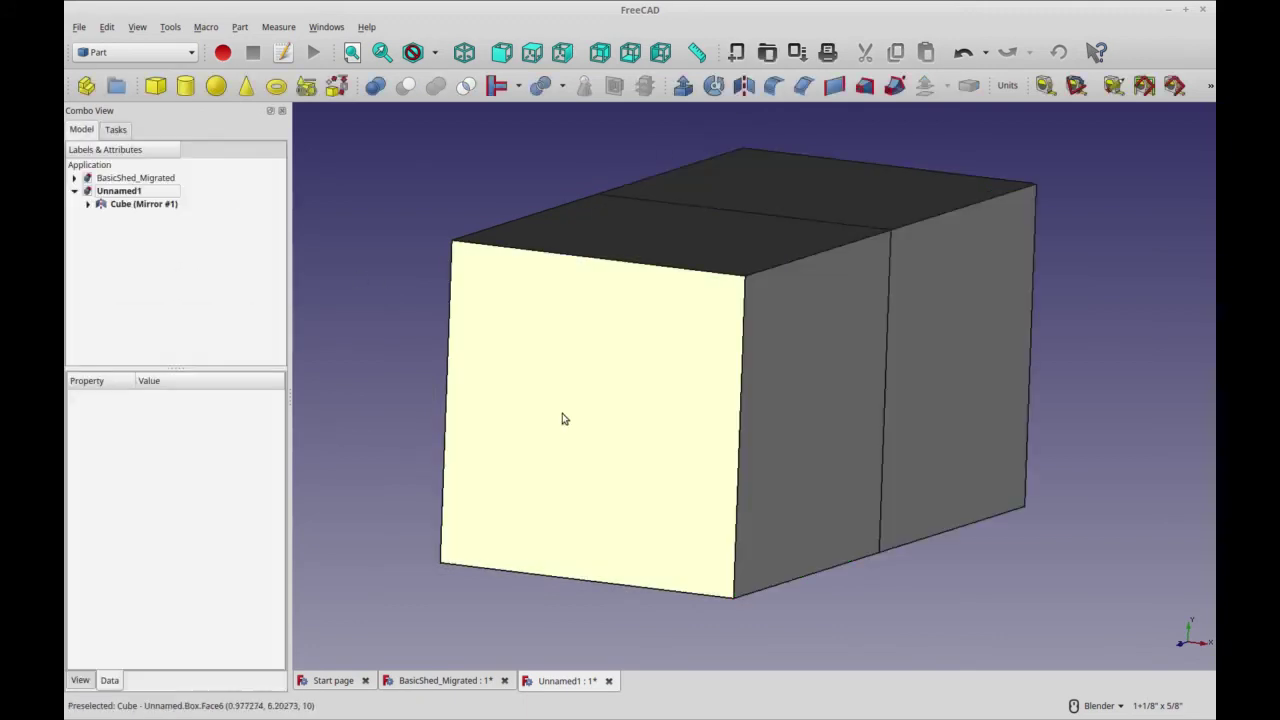
Select the original Cube under Cube (Mirror #1) and bring up its context menu
middle_click_drag(777, 489, 416, 314)
left_click(101, 206)
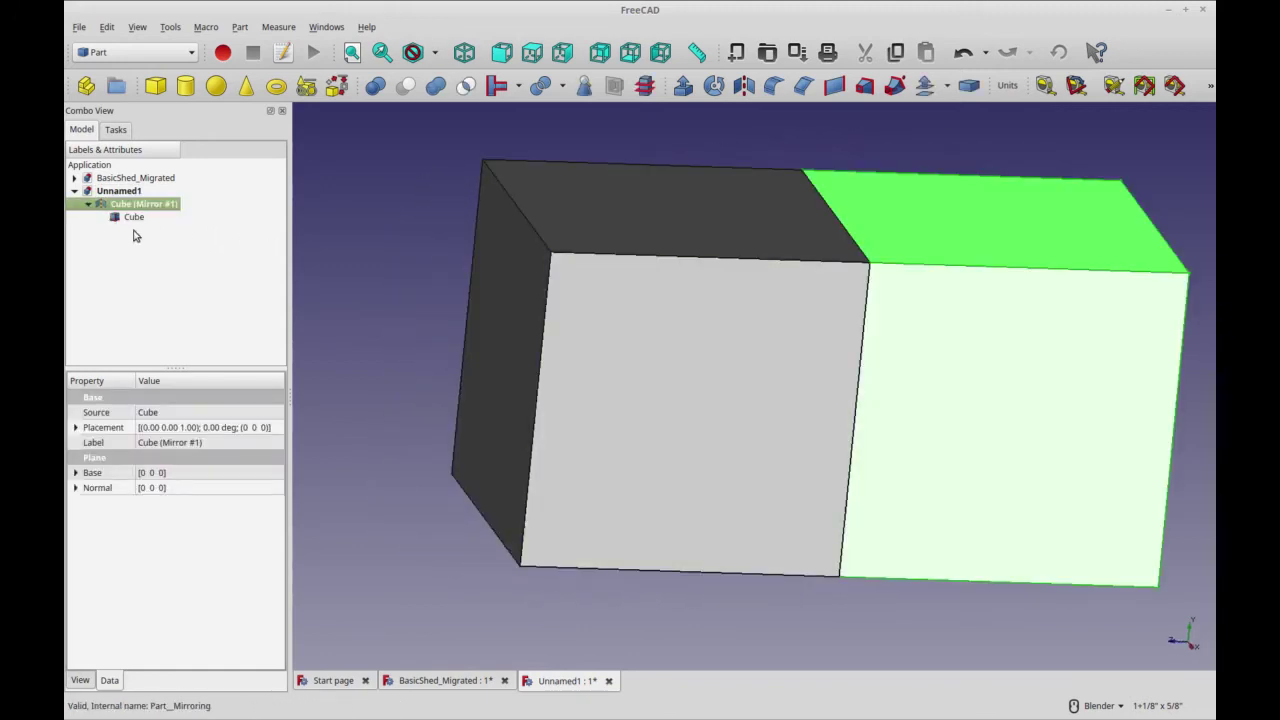
left_click(136, 218)
right_click(136, 218)
Rotate the original Cube about 60° with Transform
left_click(150, 222)
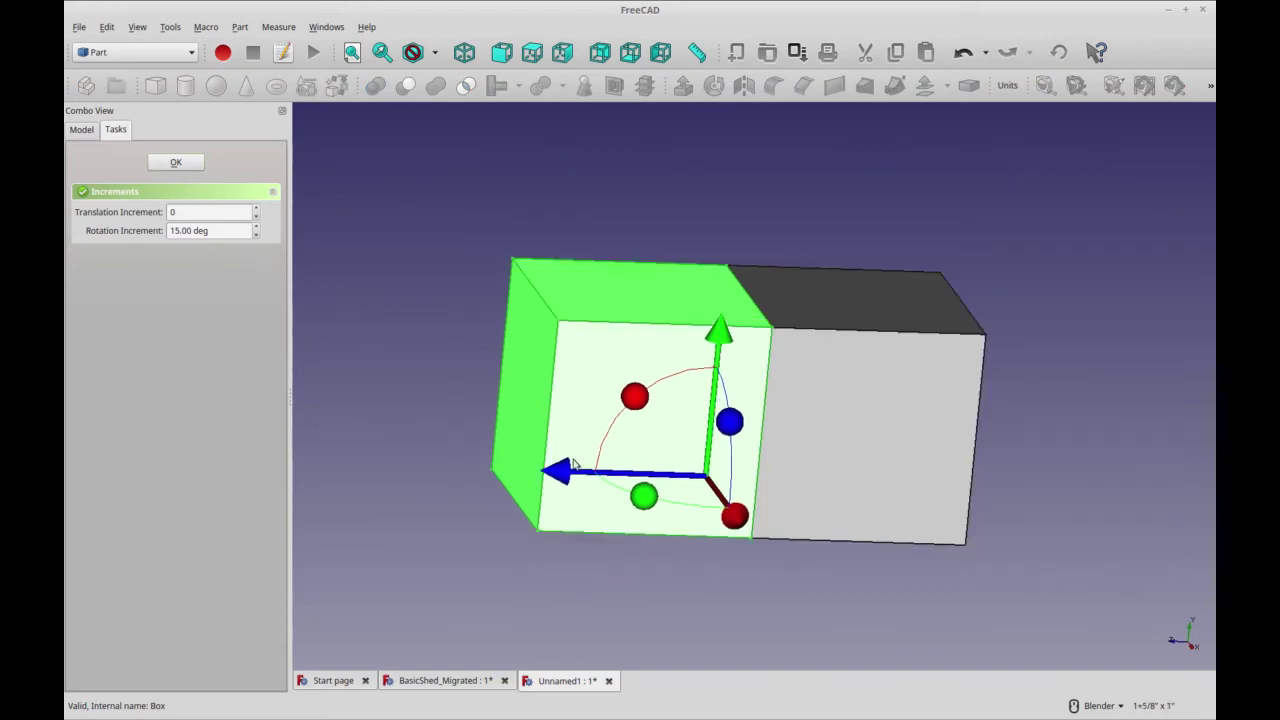
left_click_drag(636, 399, 555, 511)
left_click(176, 162)
middle_click_drag(700, 480, 837, 363)
middle_click_drag(822, 446, 740, 480, "shift")
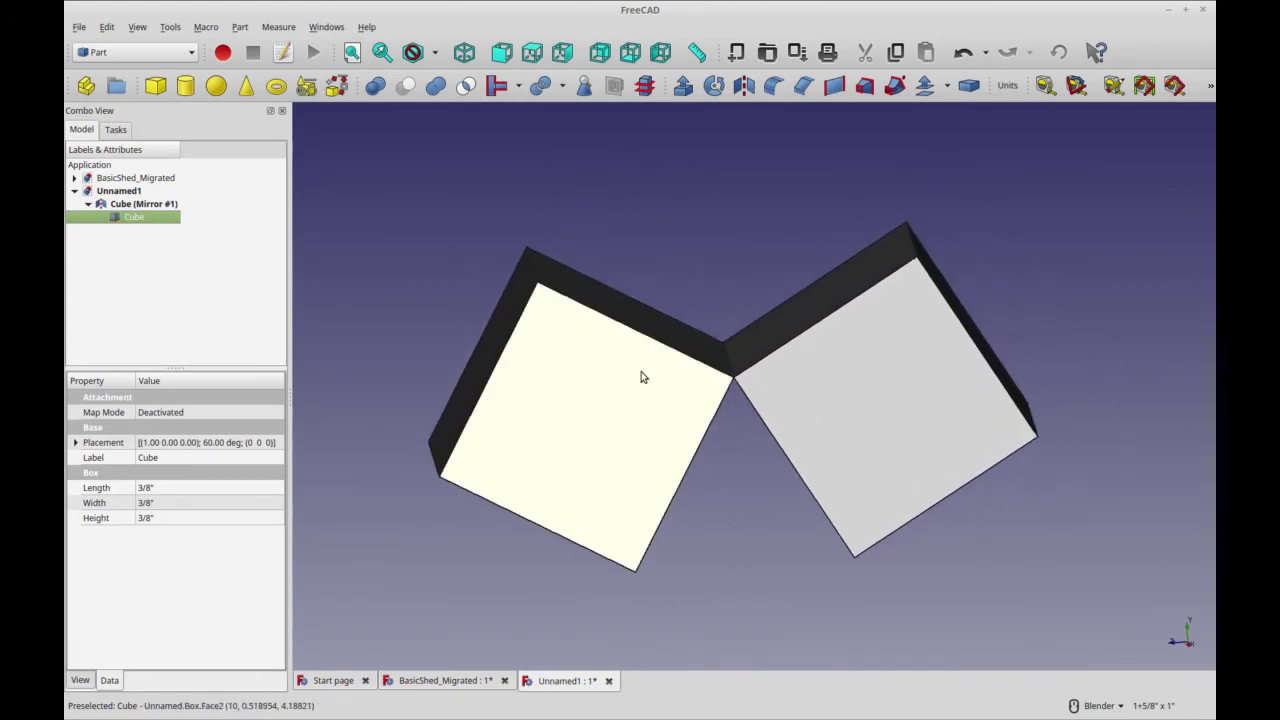
Set the Cube's Height to 1"
left_click(186, 515)
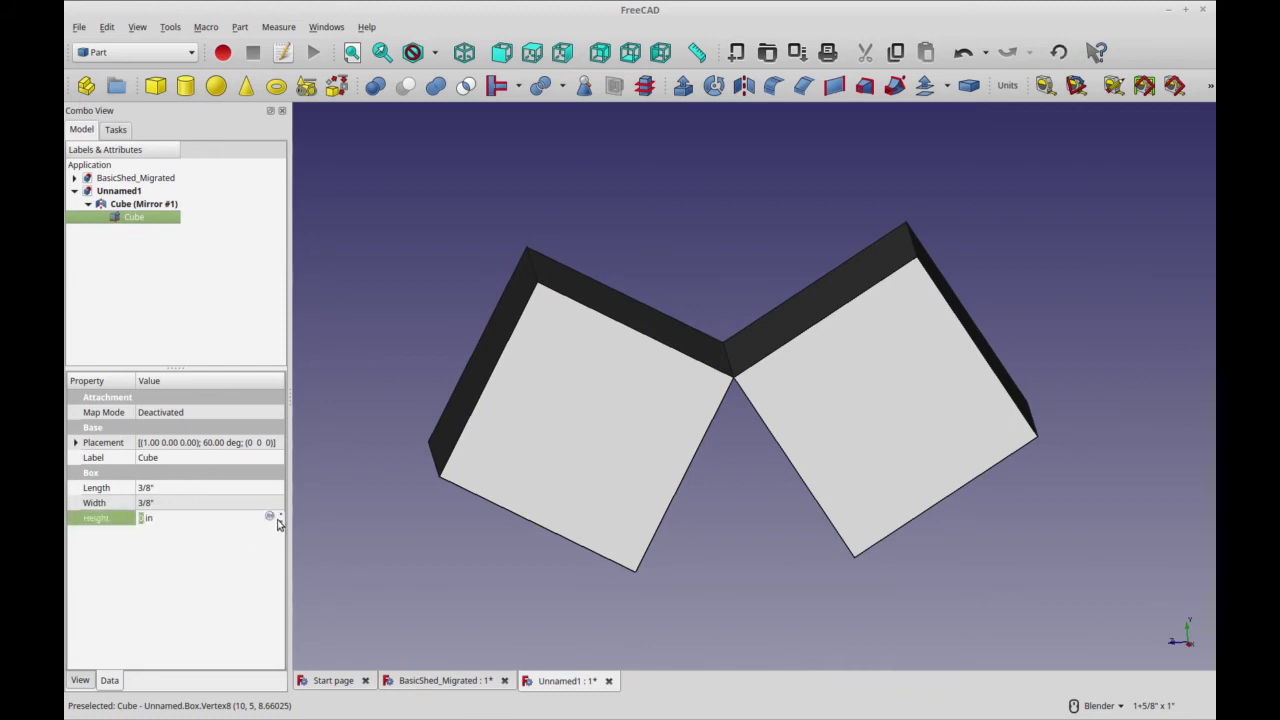
key("Return")
scroll(755, 568, "down", 3)
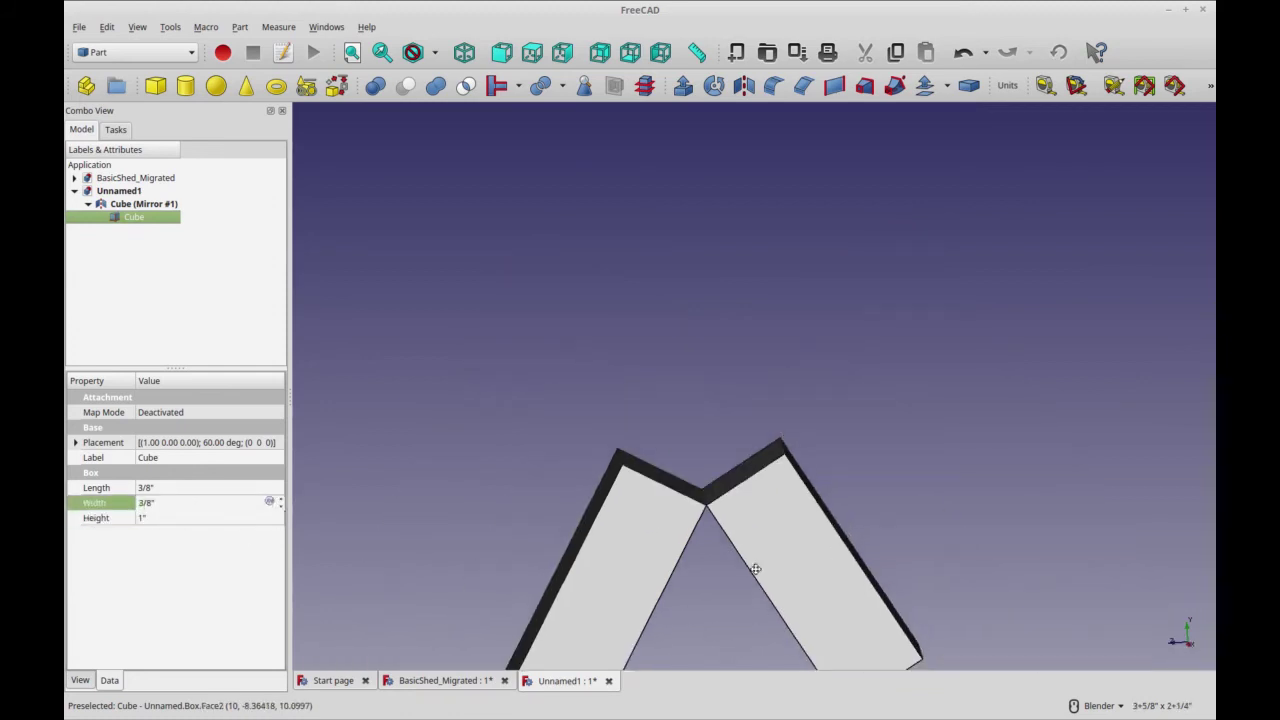
middle_click_drag(755, 568, 744, 519, "shift")
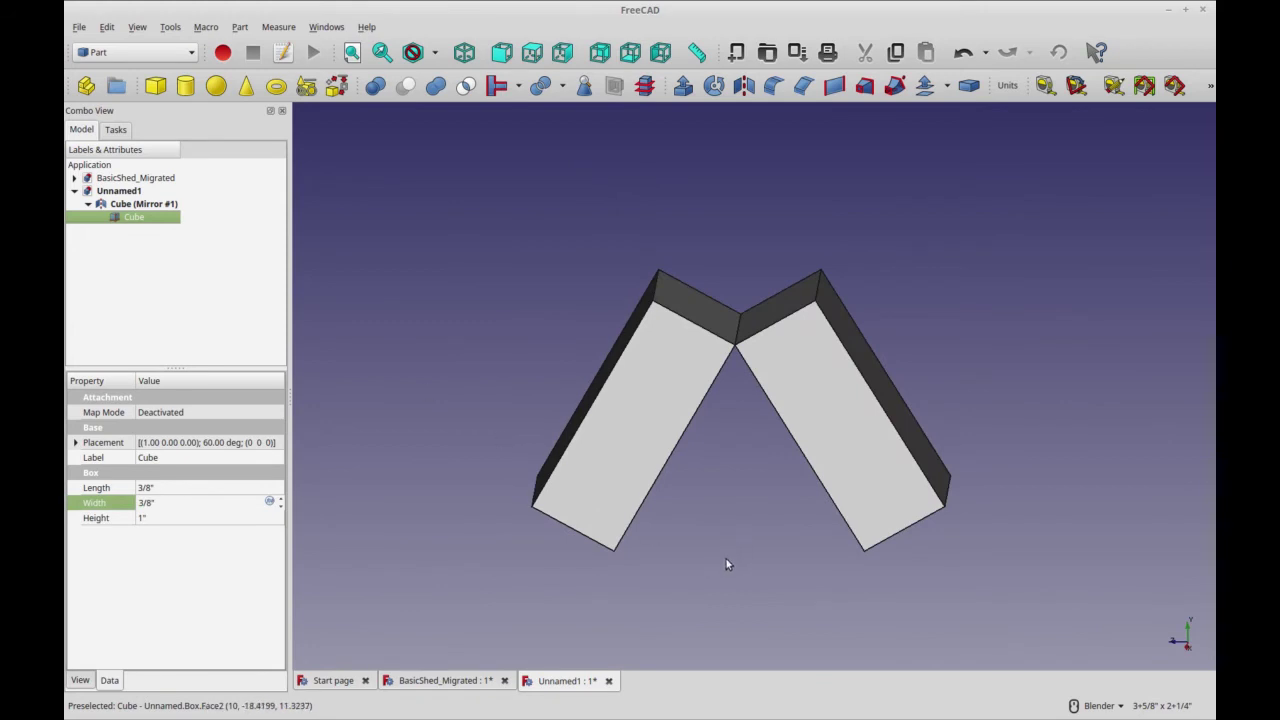
middle_click_drag(727, 565, 720, 520)
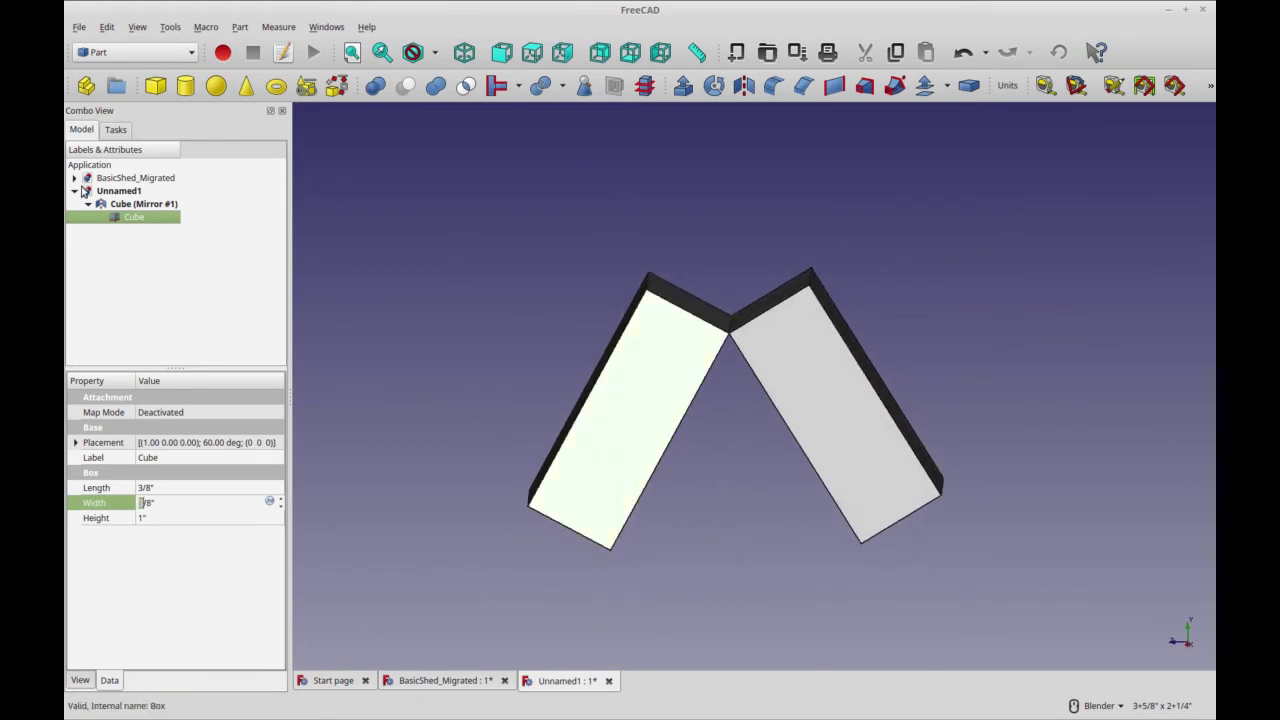
Transform the Cube again, sliding it 1/8" away from its mirror
right_click(136, 224)
left_click(148, 230)
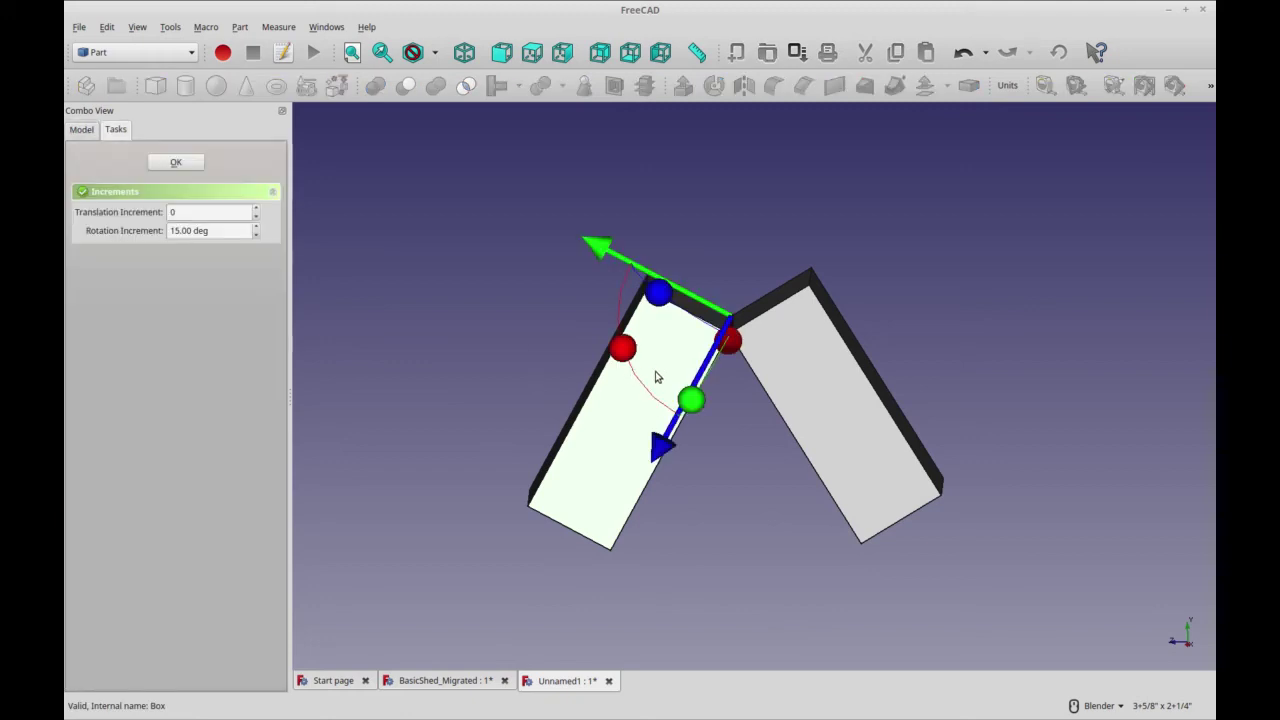
left_click_drag(660, 447, 545, 403)
left_click(176, 162)
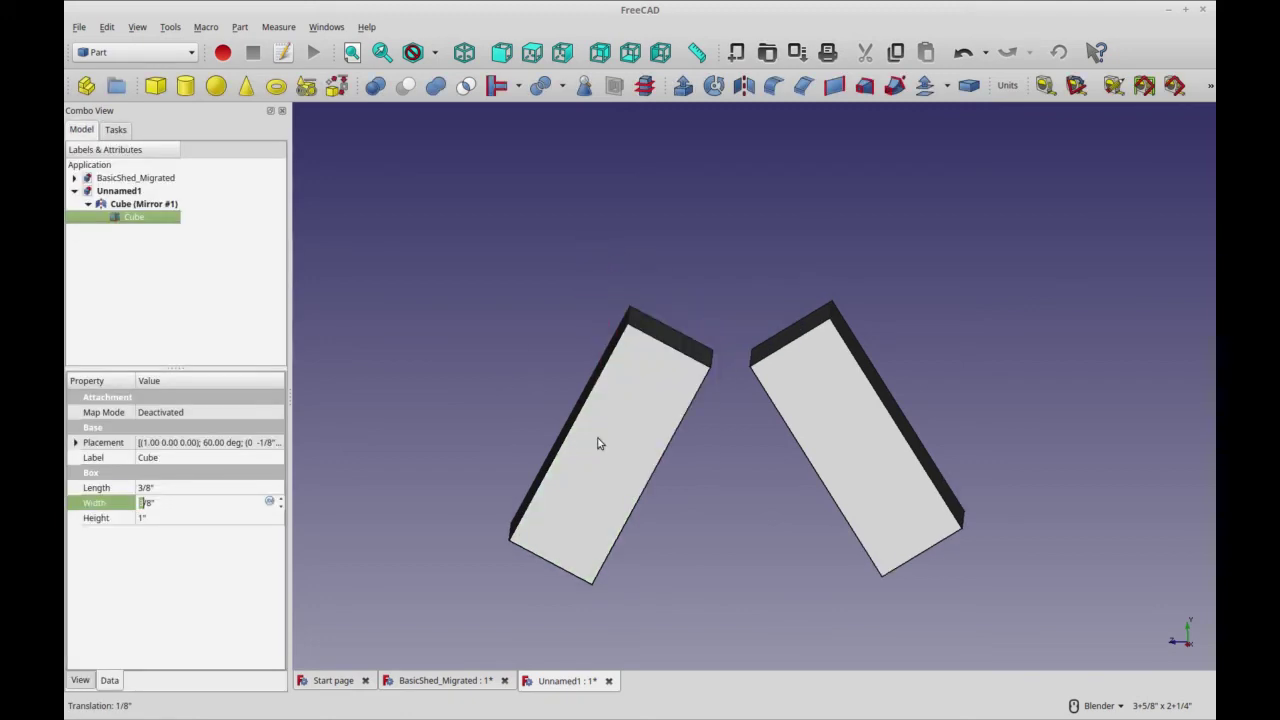
middle_click_drag(600, 443, 769, 214)
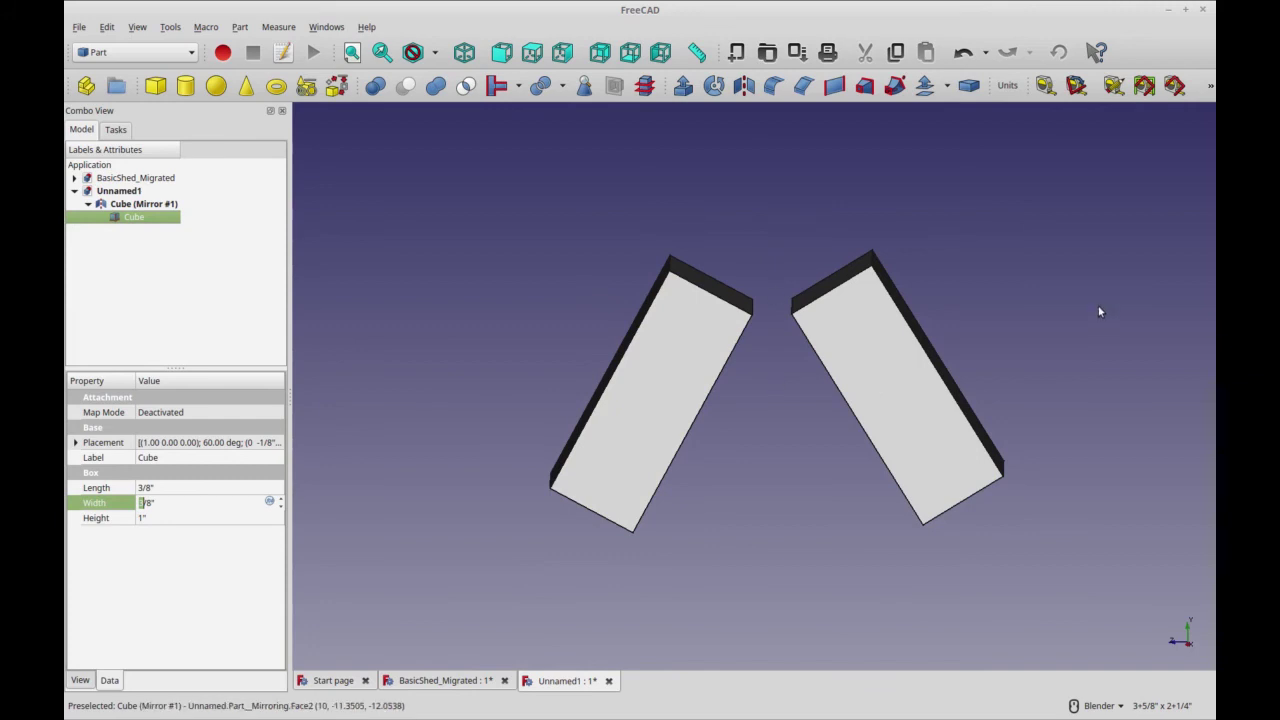
Switch to the Draft workbench and orbit around the two leaning 1" boxes
left_click(135, 52)
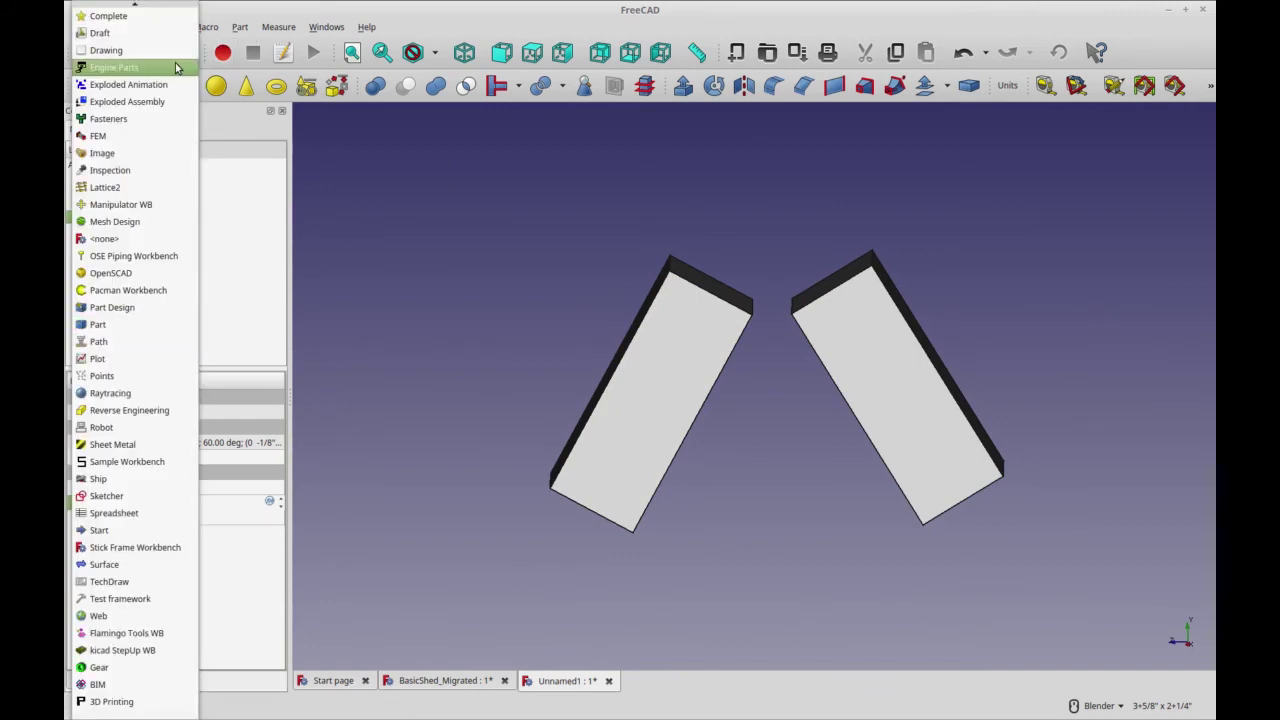
left_click(173, 35)
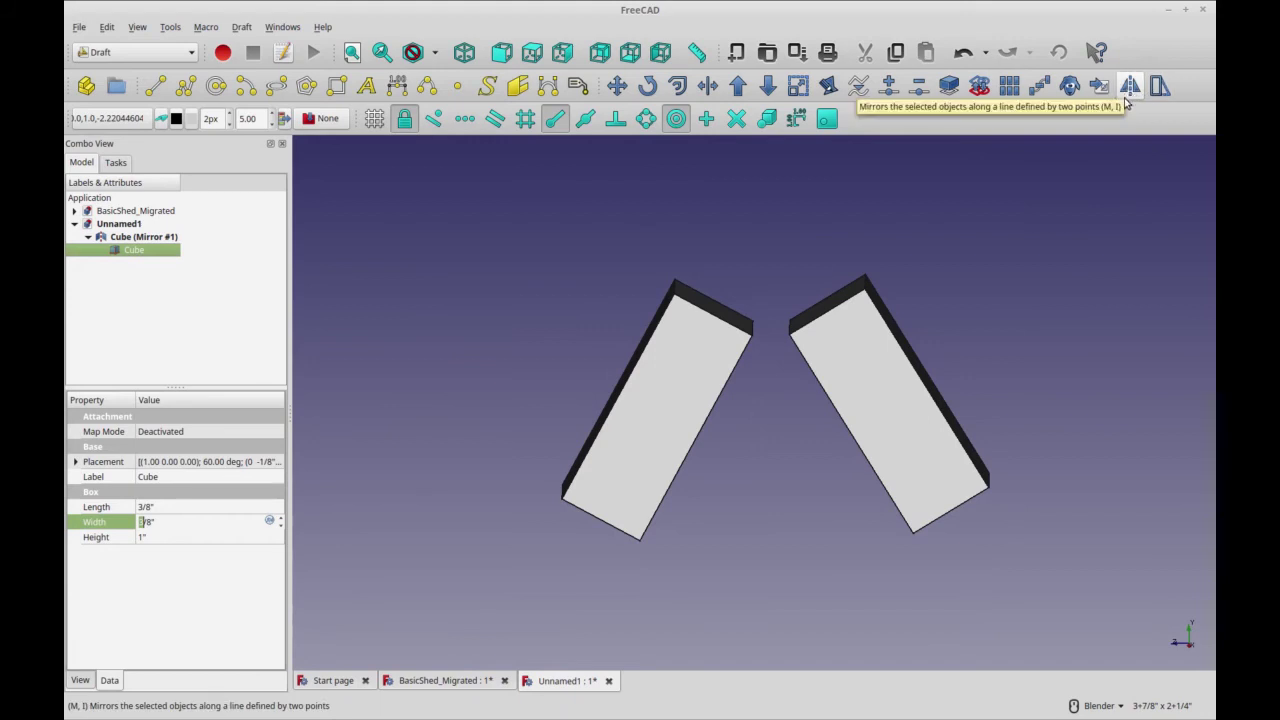
middle_click_drag(1080, 257, 827, 358)
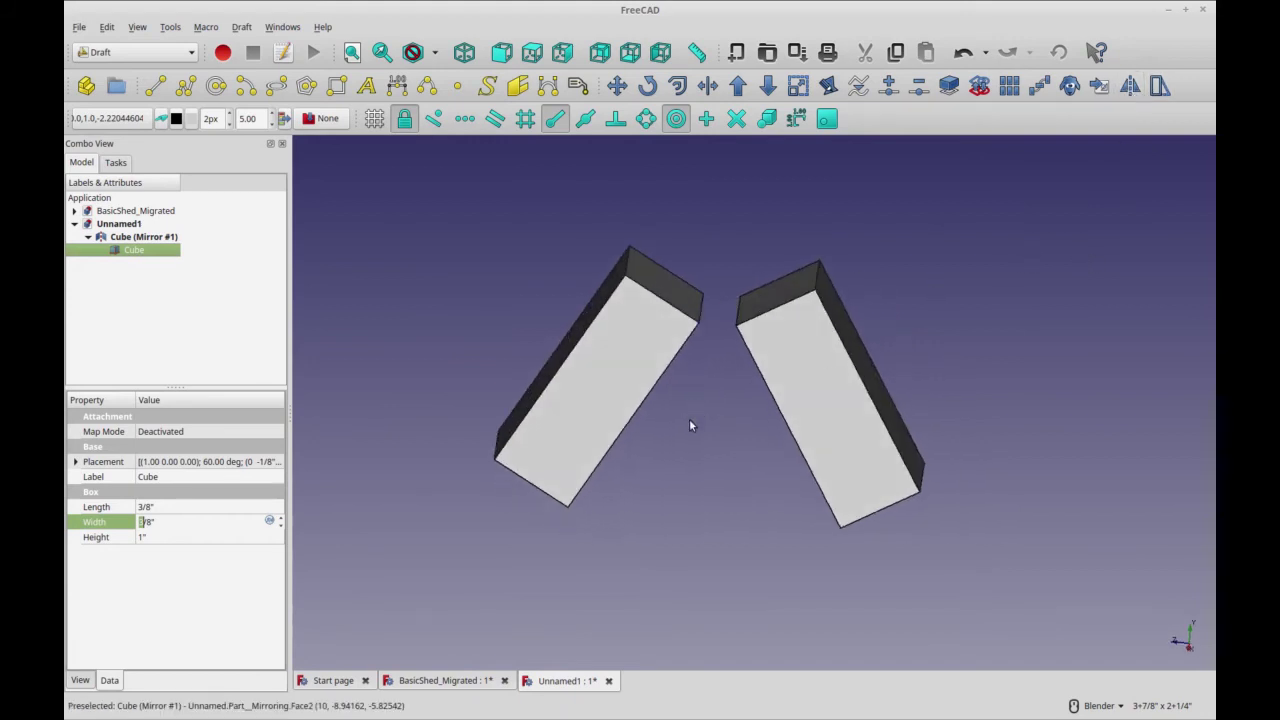
middle_click_drag(685, 450, 740, 467)
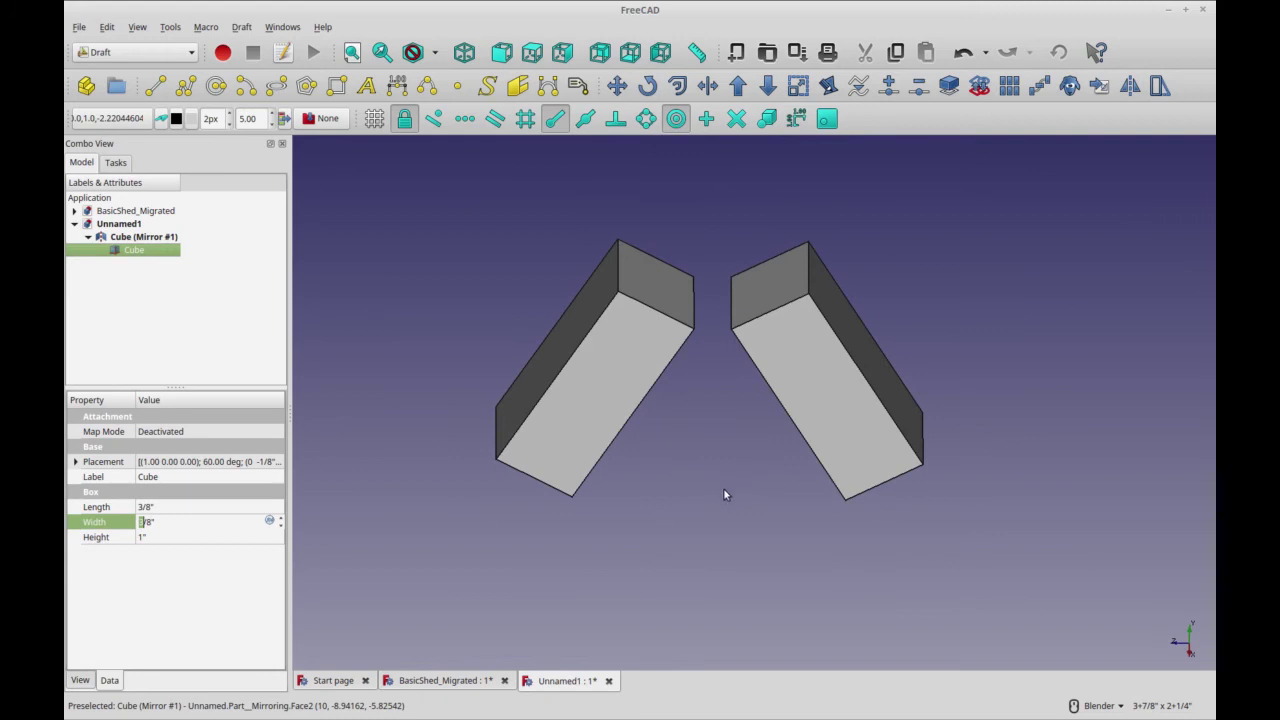
middle_click_drag(797, 557, 994, 431)
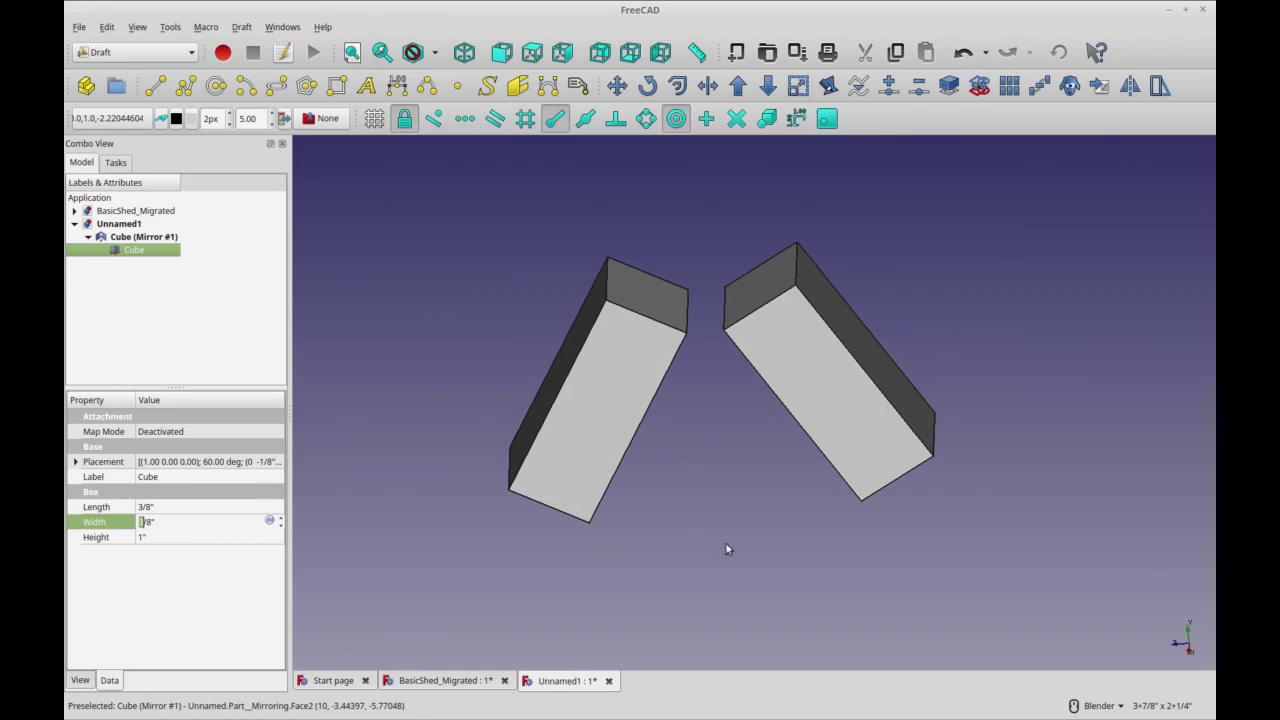
middle_click_drag(745, 545, 731, 548)
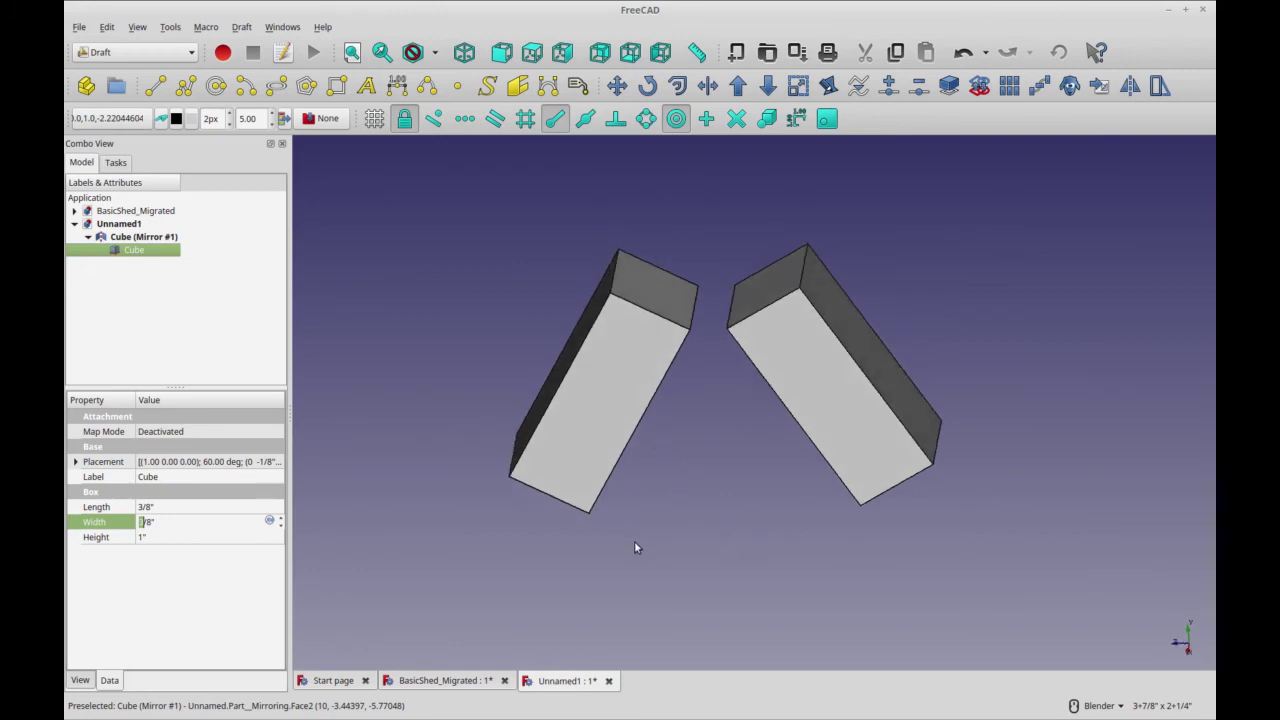
Go back to BasicShed_Migrated and frame its gable end and sheathed roof
left_click(482, 676)
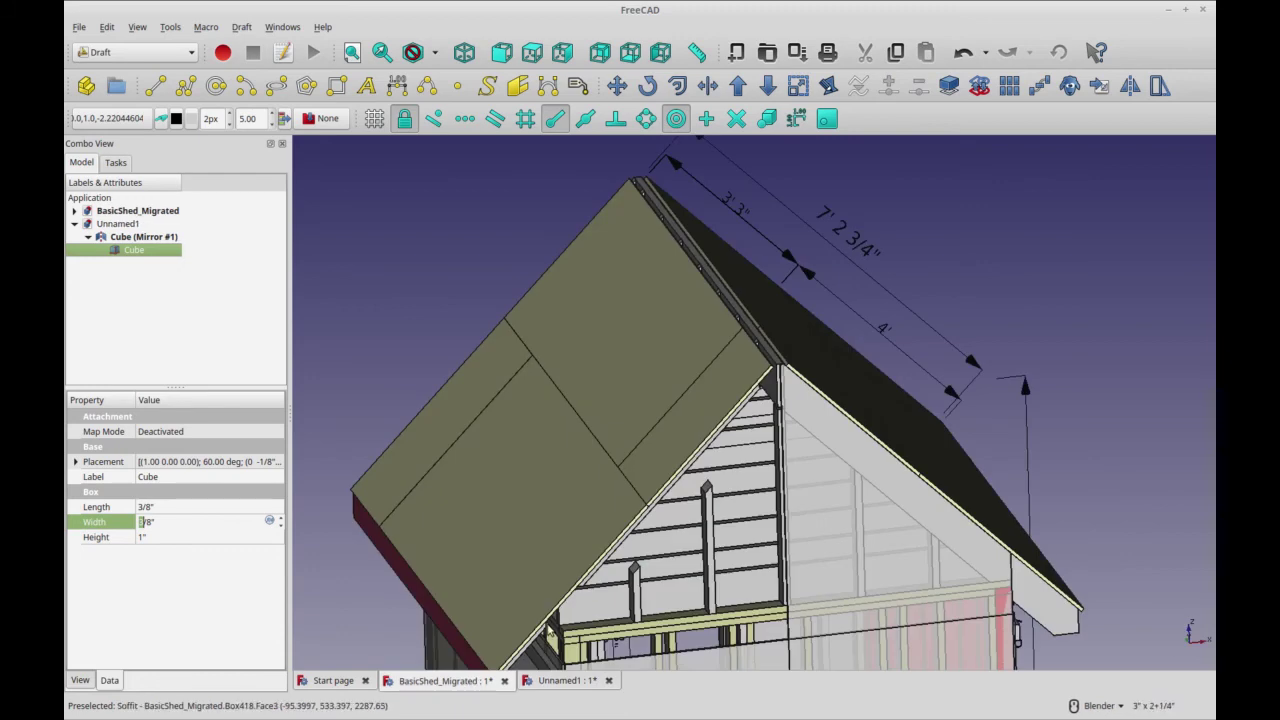
middle_click_drag(715, 597, 732, 558)
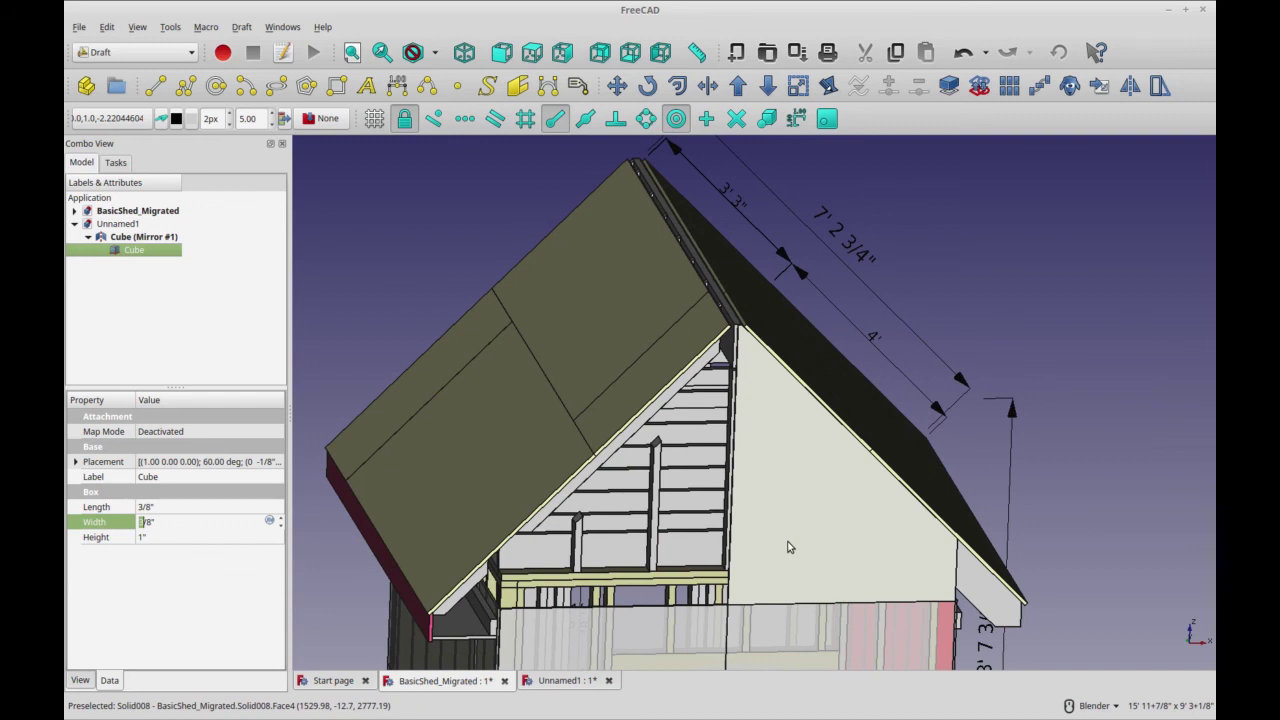
middle_click_drag(789, 552, 829, 580, "shift")
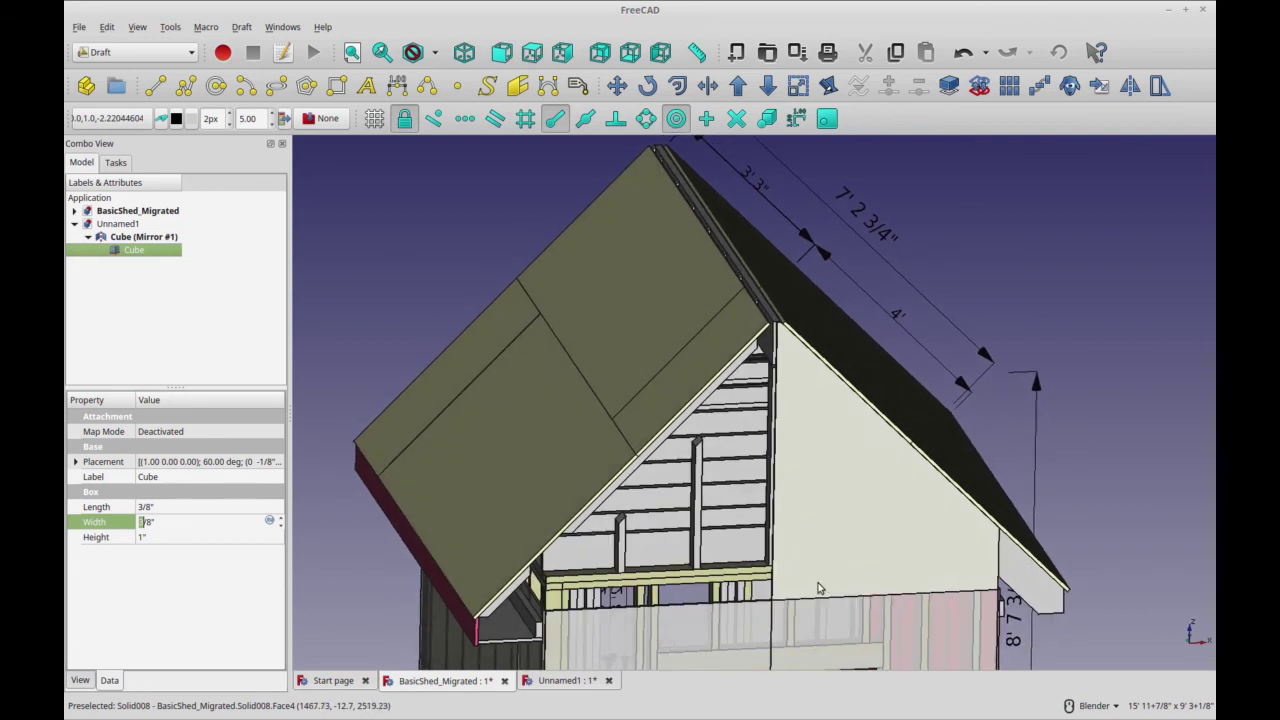